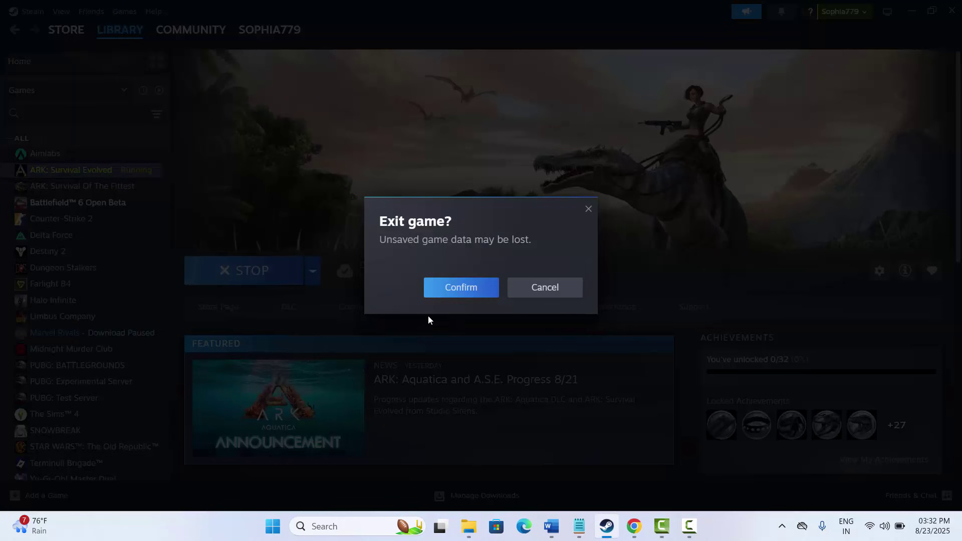
Confirm stopping ARK: Survival Evolved, check the Method 5 notes in Word, and return to the Steam library
click(475, 293)
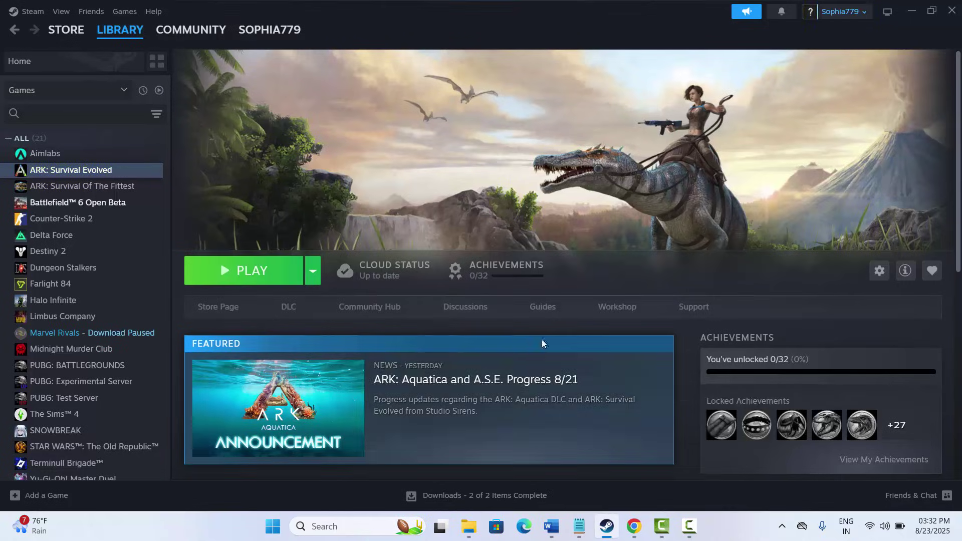
click(607, 526)
scroll(339, 332, down, 3)
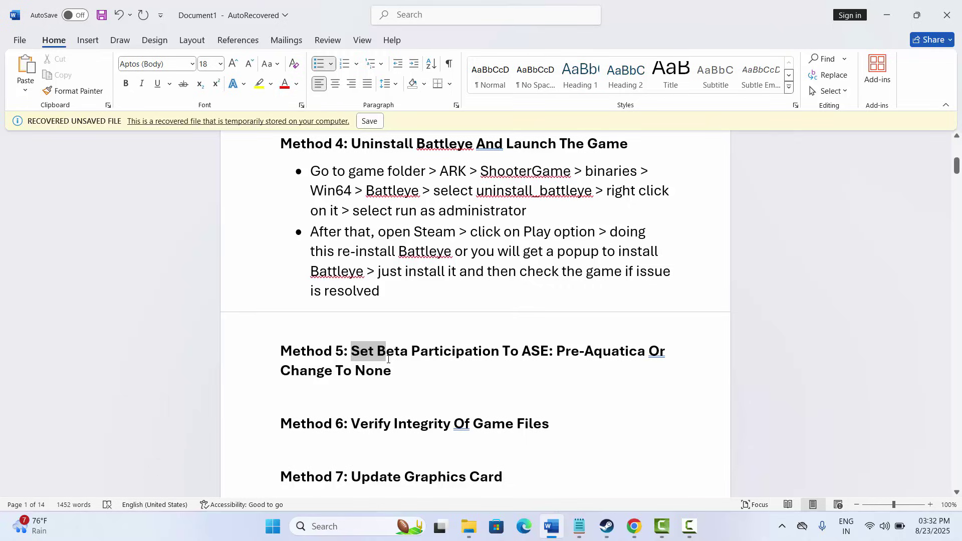
drag(395, 368, 395, 370)
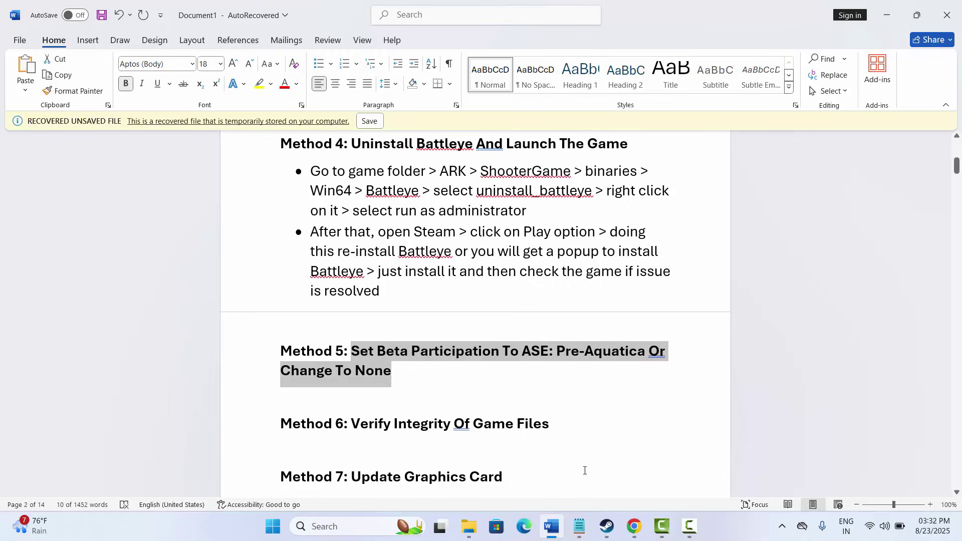
click(607, 526)
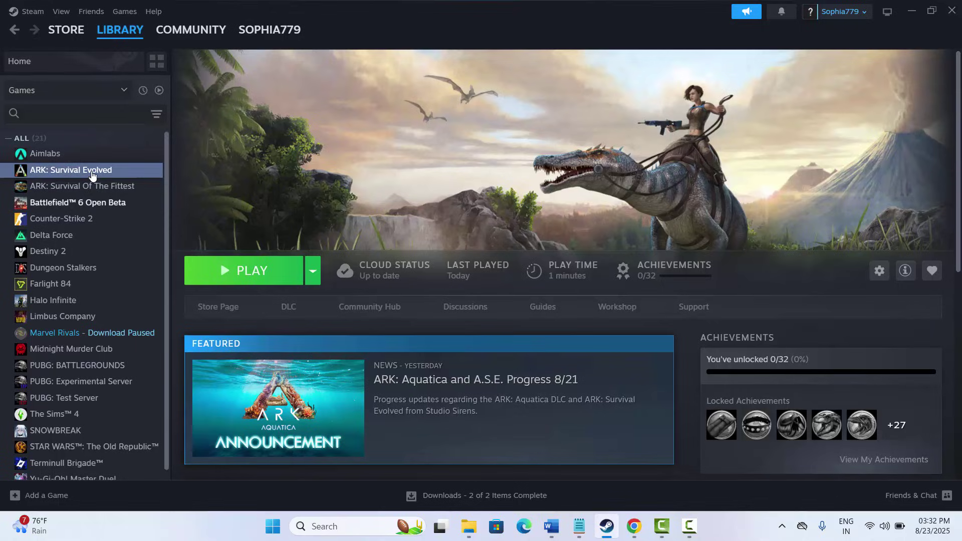
Opt ARK: Survival Evolved into the preaquatica beta branch in its Properties Betas settings
right_click(92, 174)
click(127, 266)
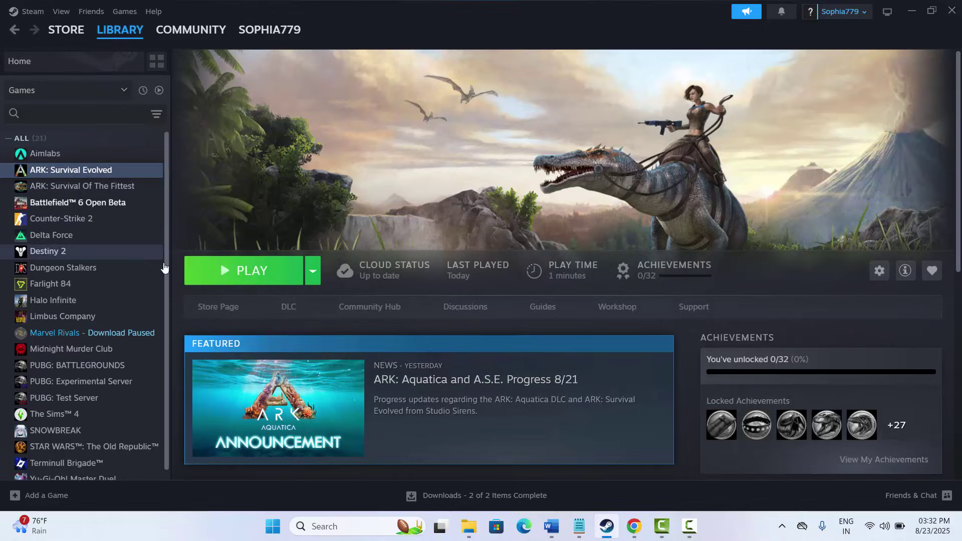
click(266, 214)
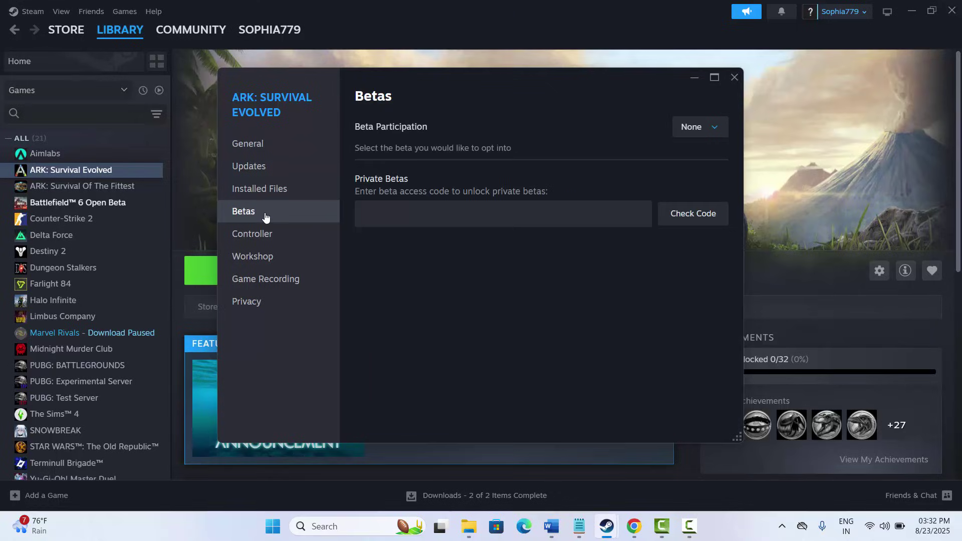
click(716, 134)
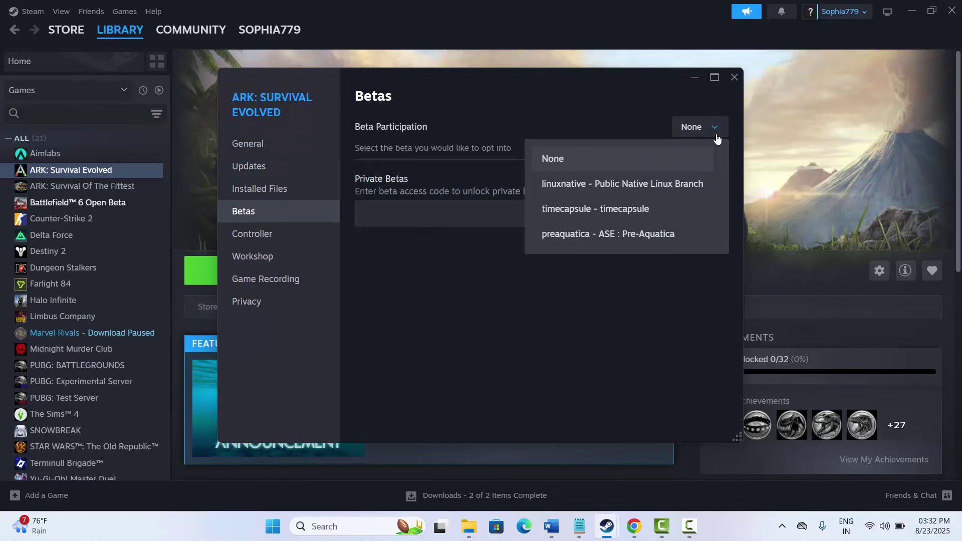
click(634, 241)
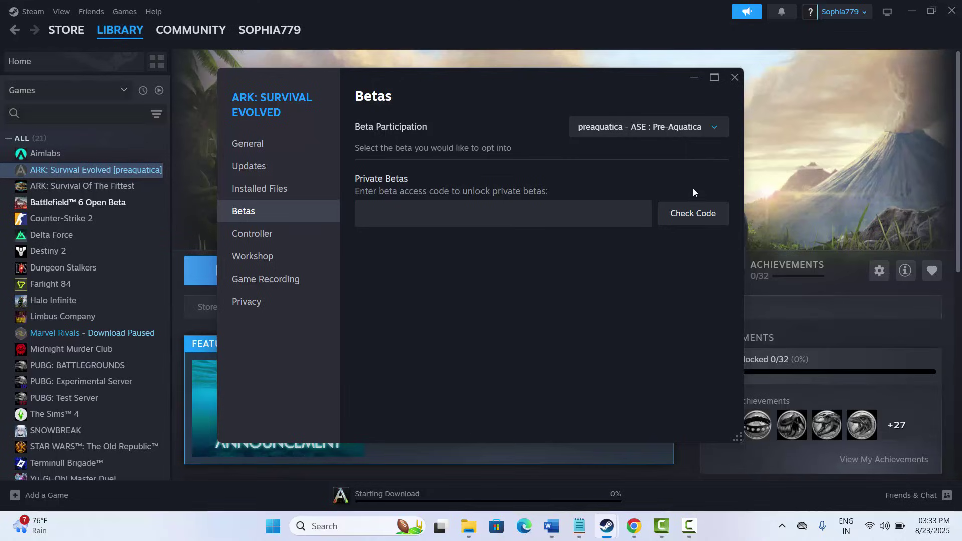
Set the beta participation back to None and close the properties window
click(714, 129)
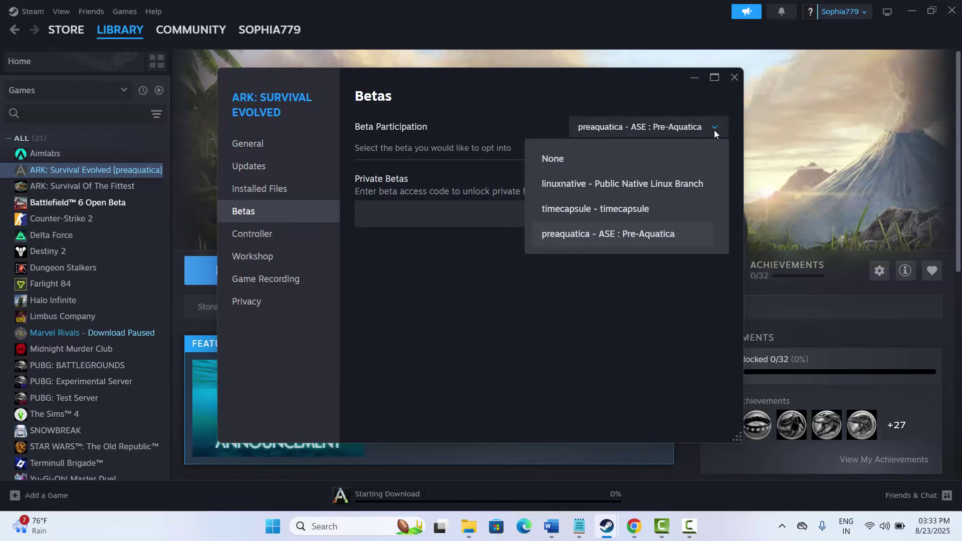
click(626, 165)
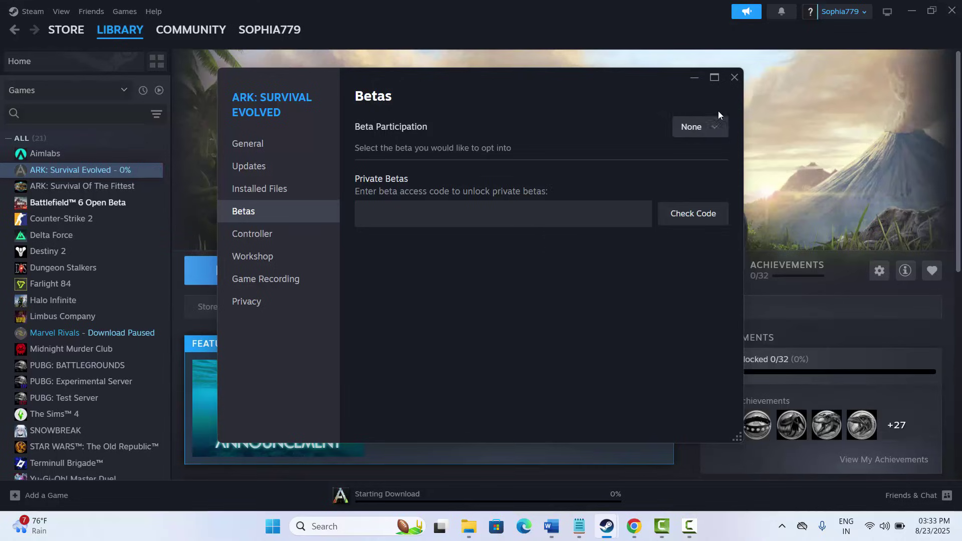
click(734, 78)
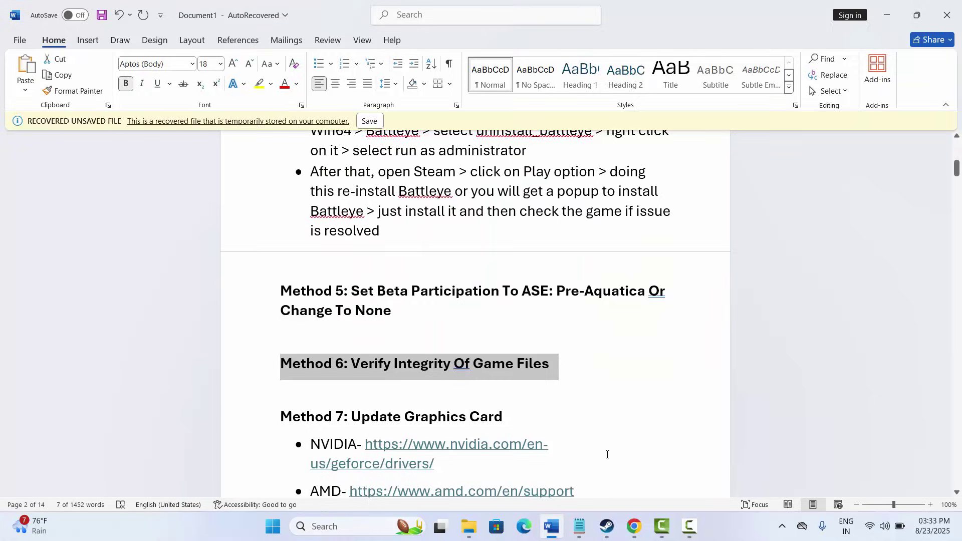
click(607, 526)
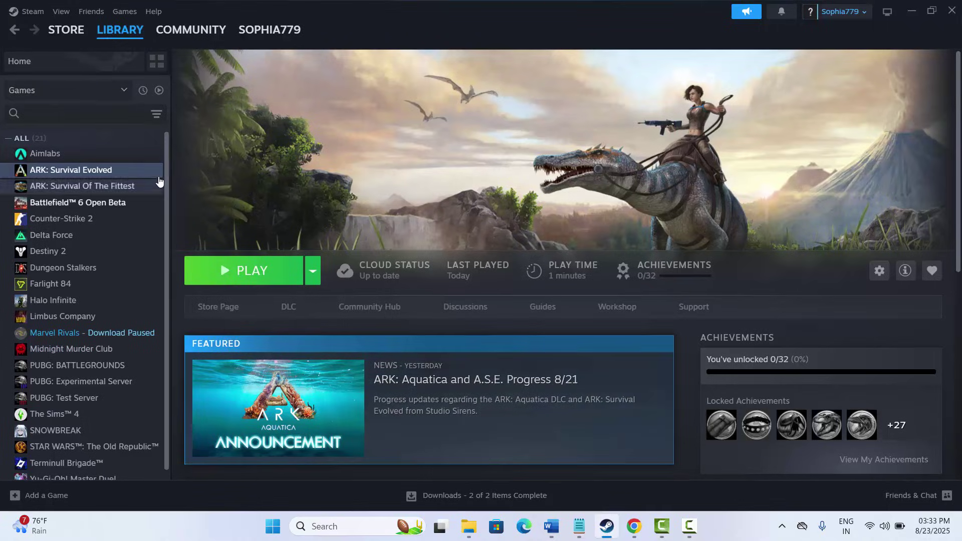
right_click(87, 171)
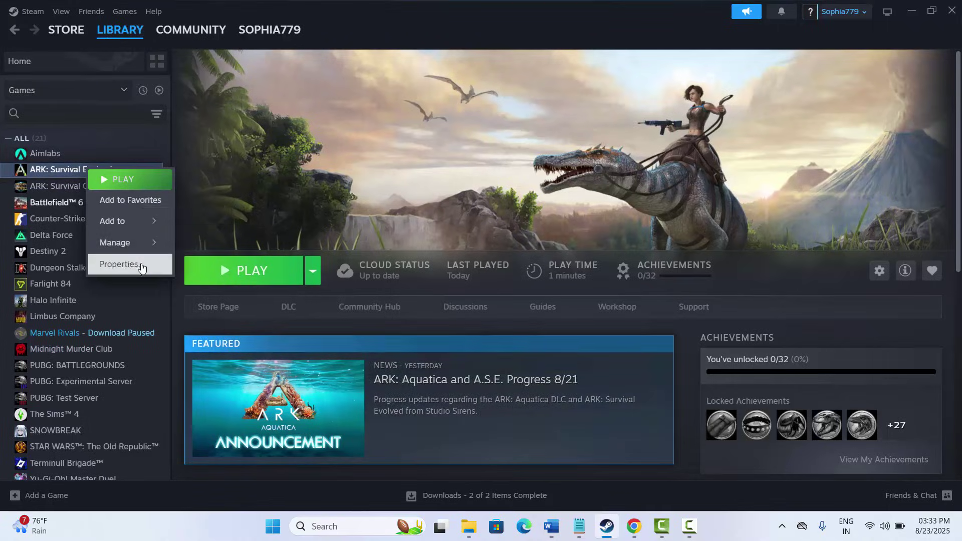
click(133, 262)
click(271, 189)
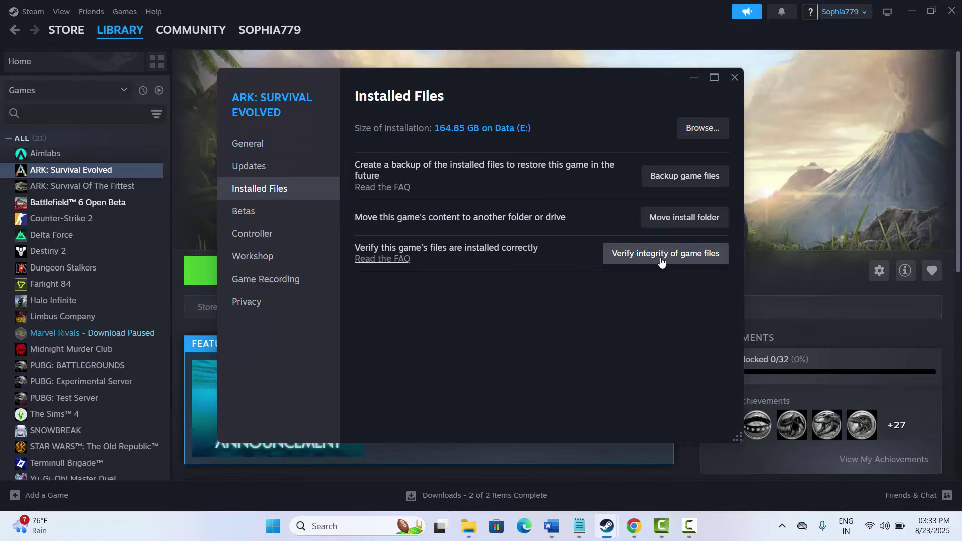
click(734, 78)
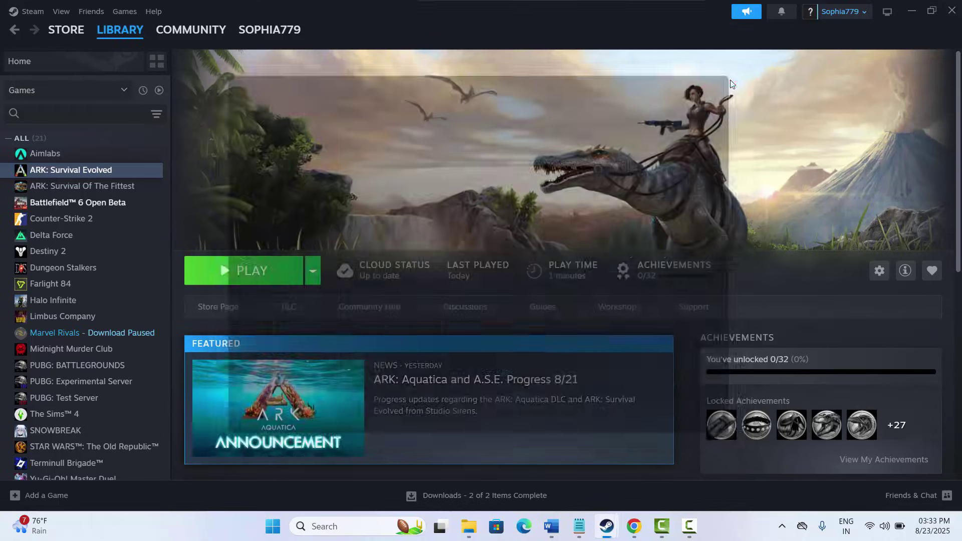
click(551, 526)
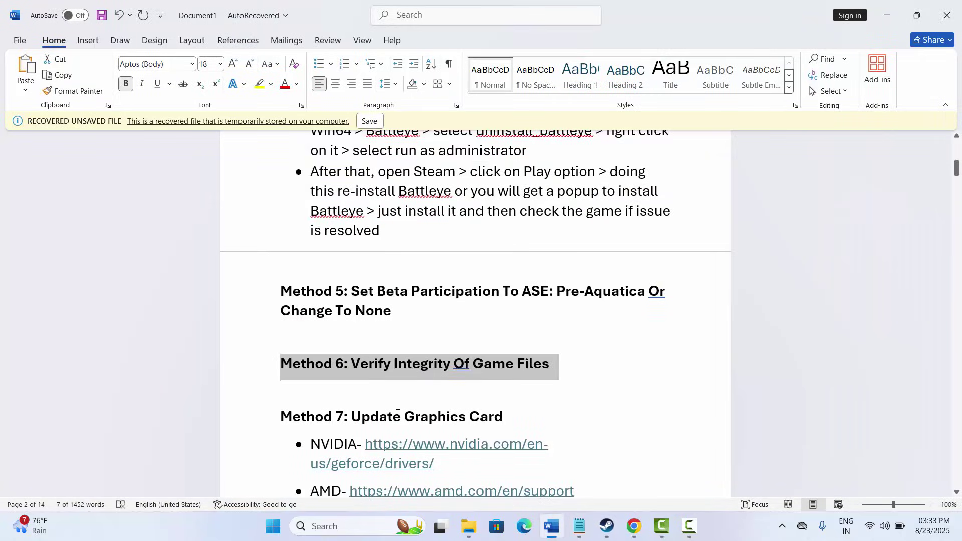
scroll(375, 401, down, 3)
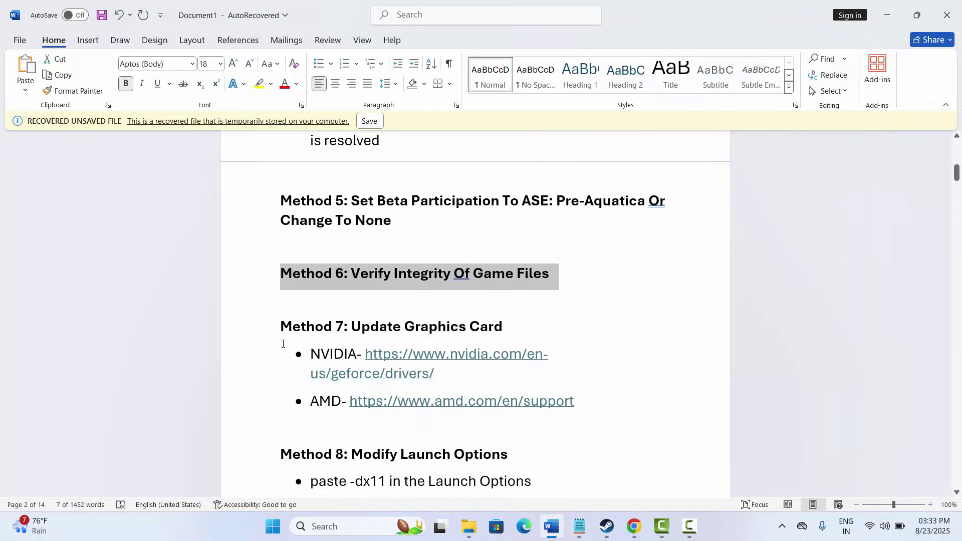
click(257, 337)
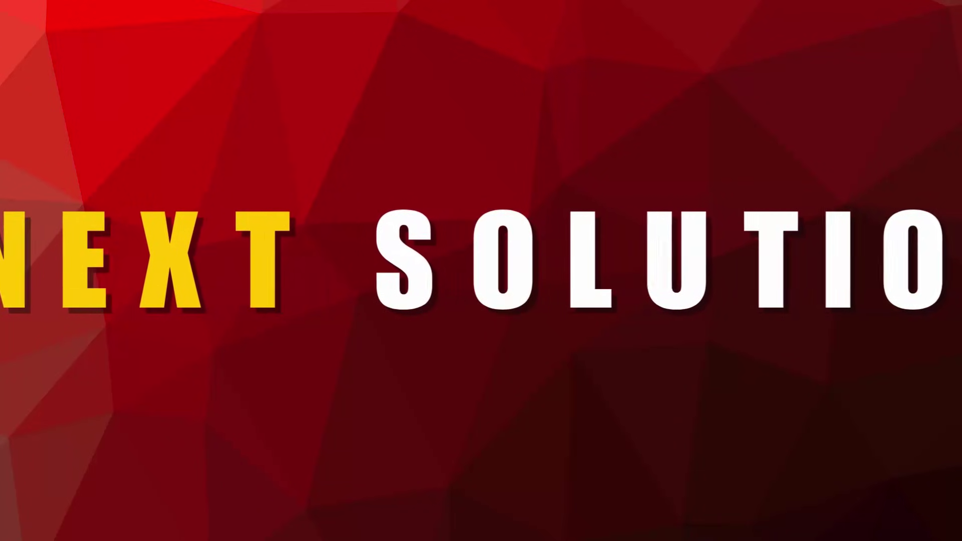
Open Device Manager and select Intel(R) UHD Graphics under Display adapters
click(327, 526)
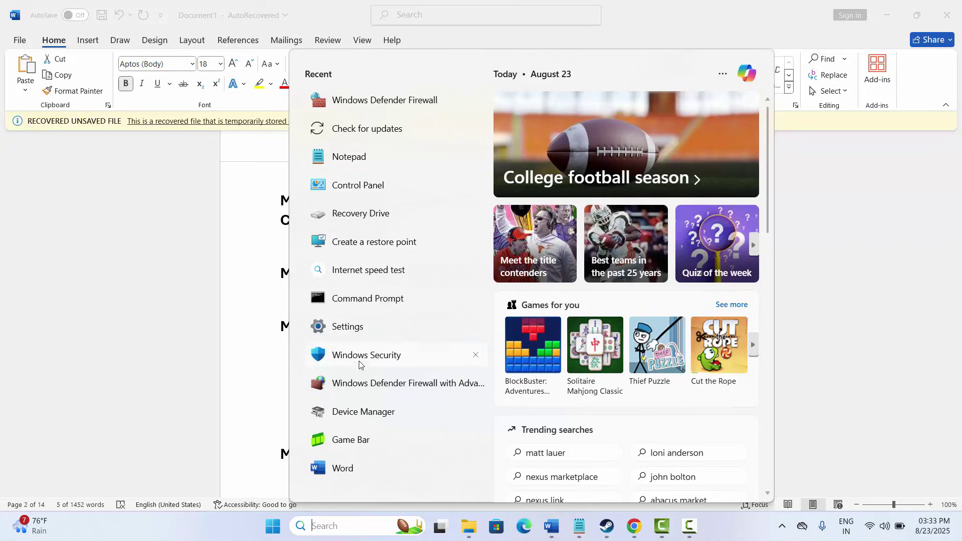
click(361, 421)
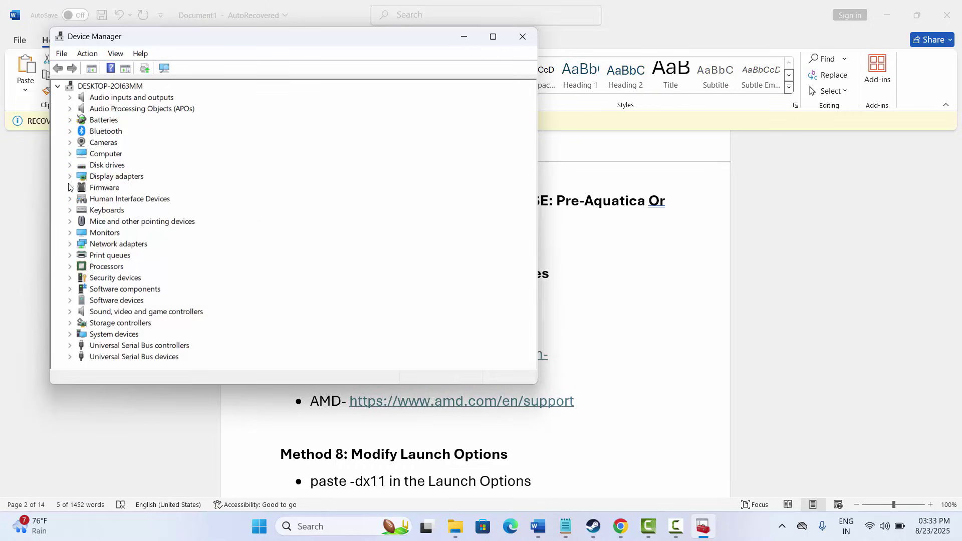
click(69, 177)
click(125, 190)
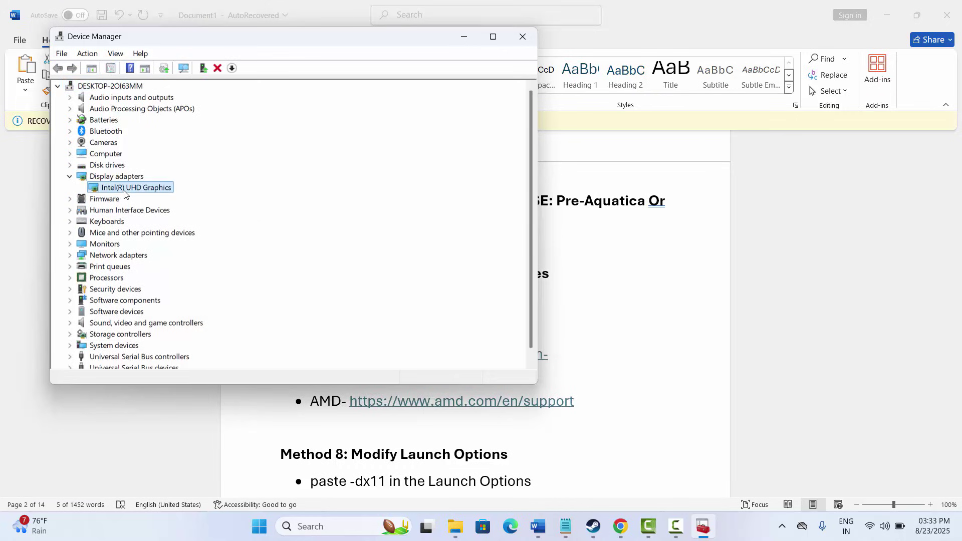
Search automatically for a newer Intel(R) UHD Graphics driver, then close the updater and Device Manager
right_click(125, 194)
click(150, 201)
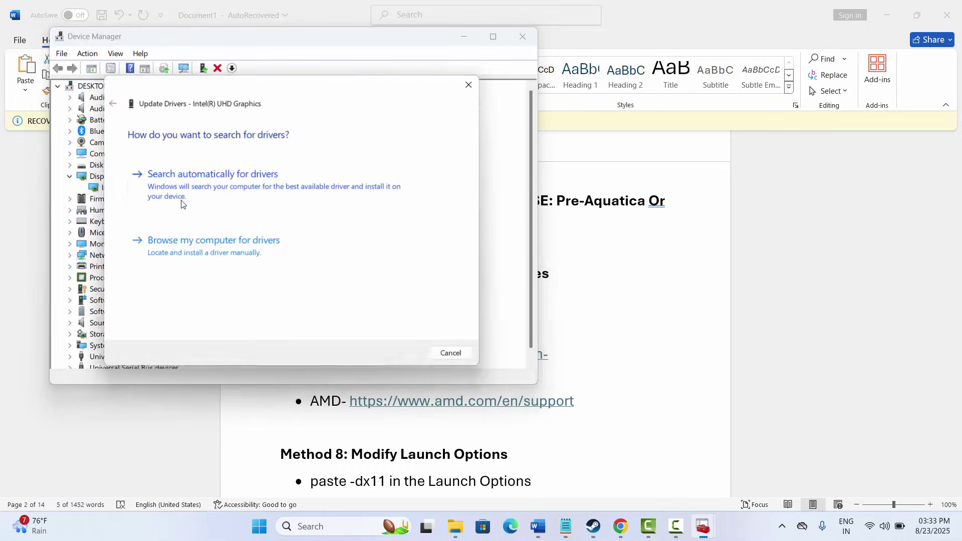
click(255, 187)
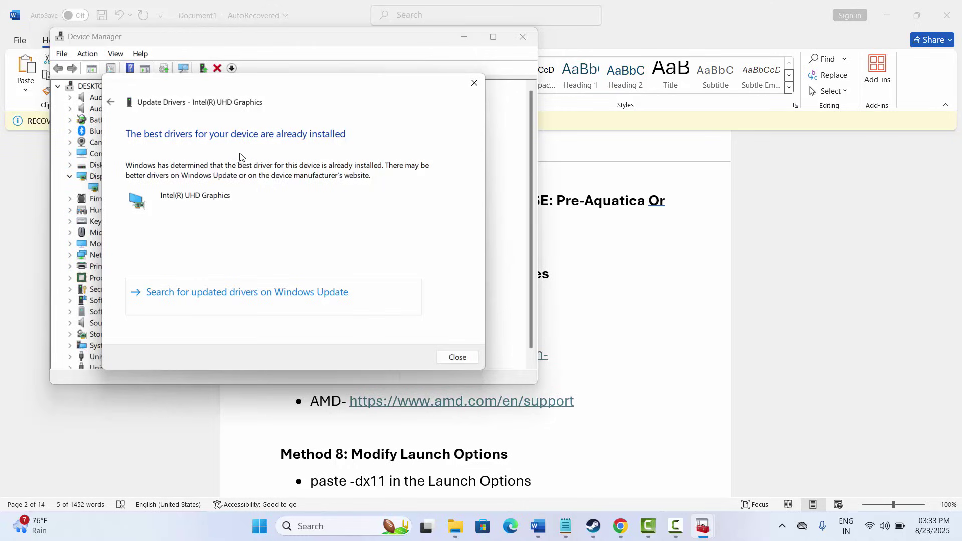
click(474, 83)
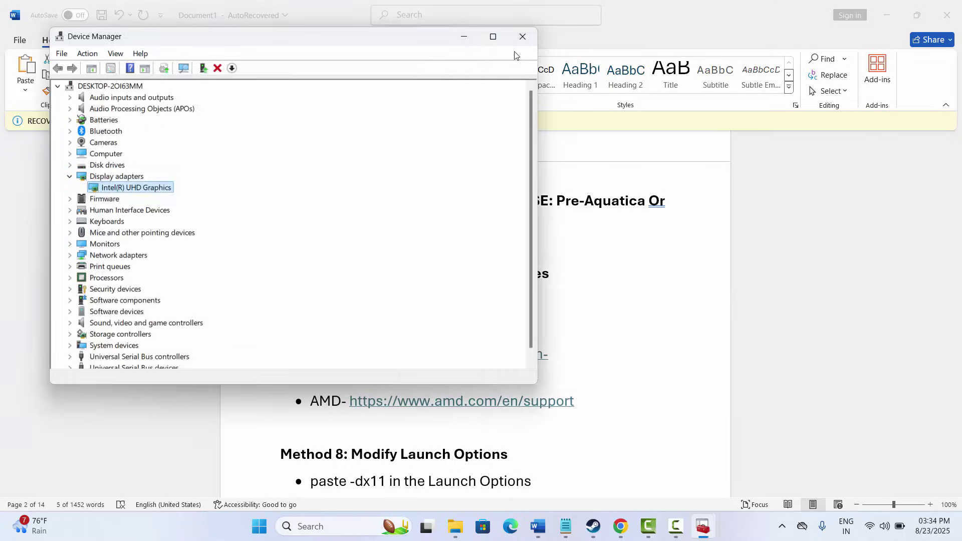
click(522, 37)
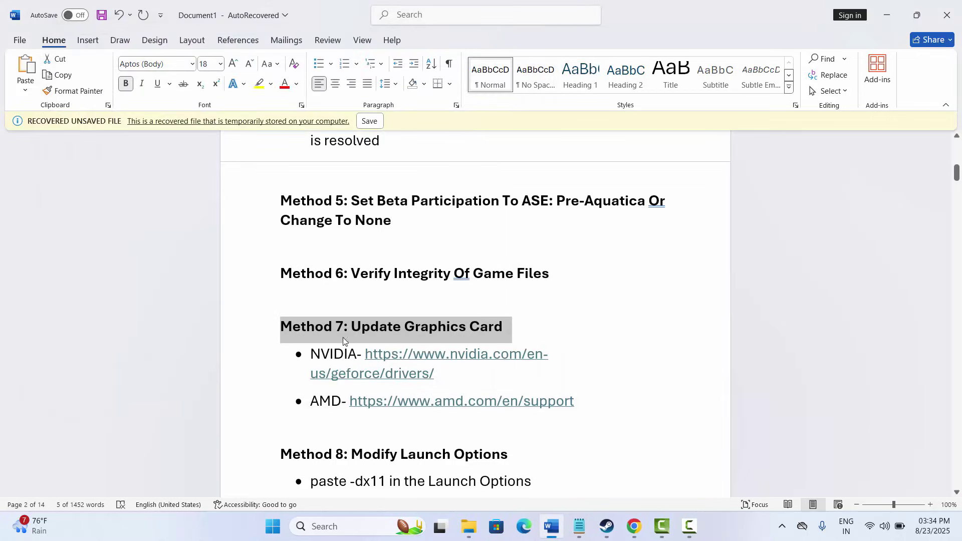
drag(318, 356, 437, 373)
click(317, 401)
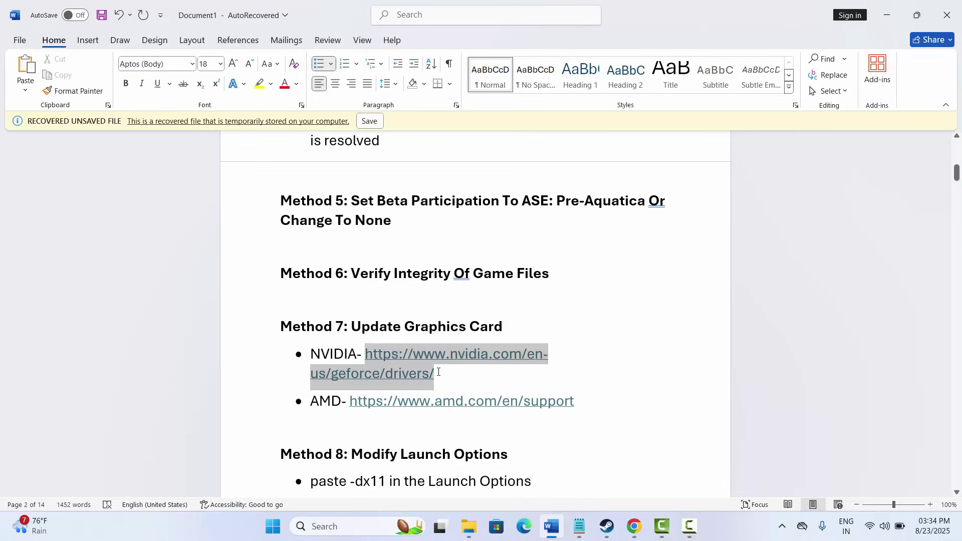
click(360, 321)
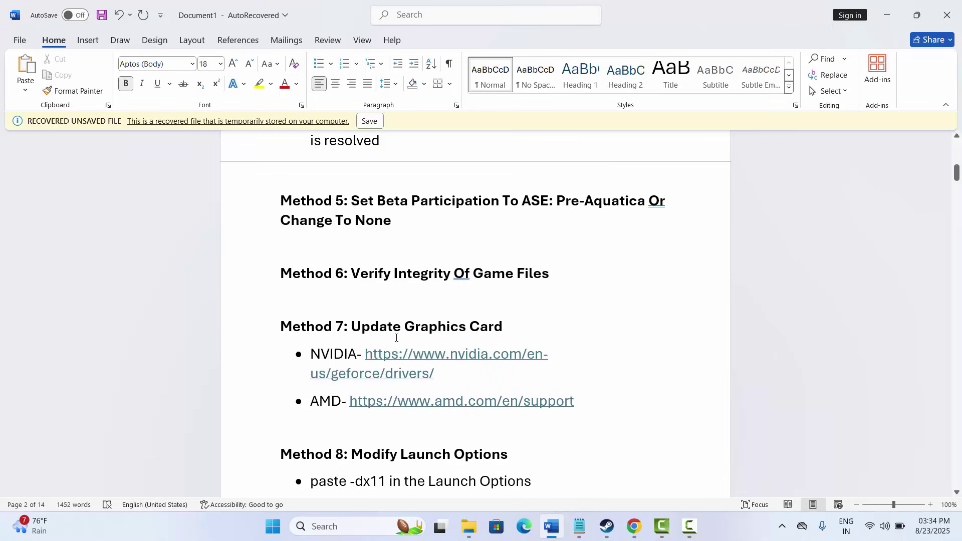
scroll(396, 338, down, 5)
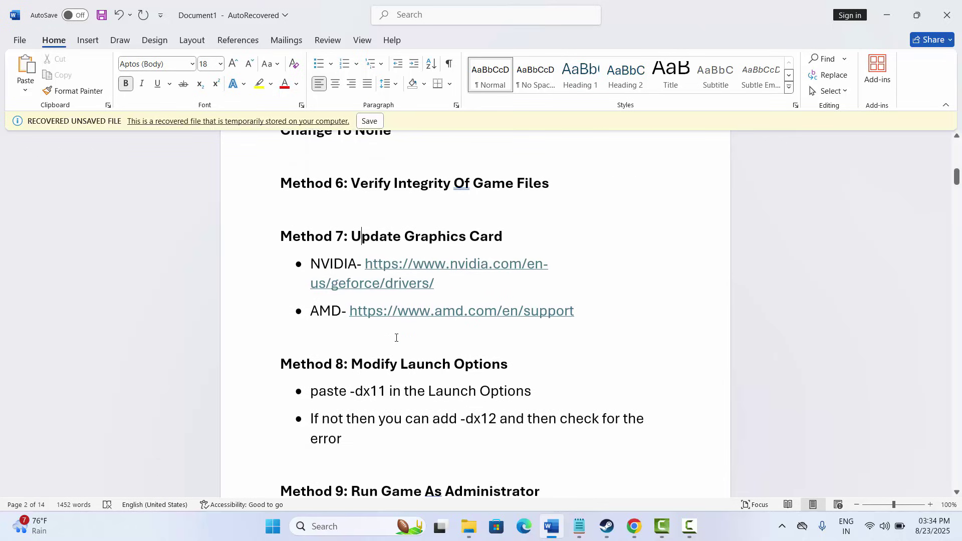
click(261, 340)
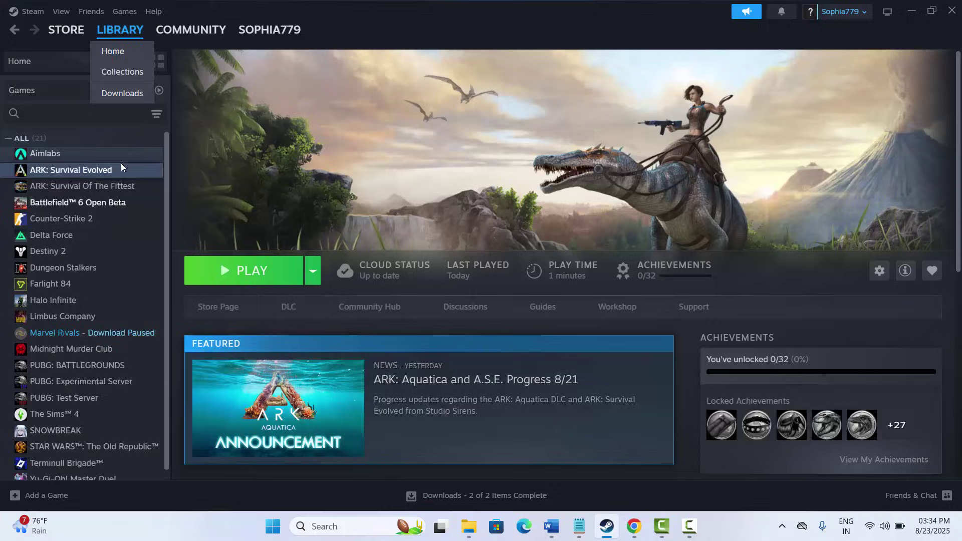
Change ARK: Survival Evolved's launch options from -dx11 to -dx12 and close its properties
click(121, 167)
right_click(103, 173)
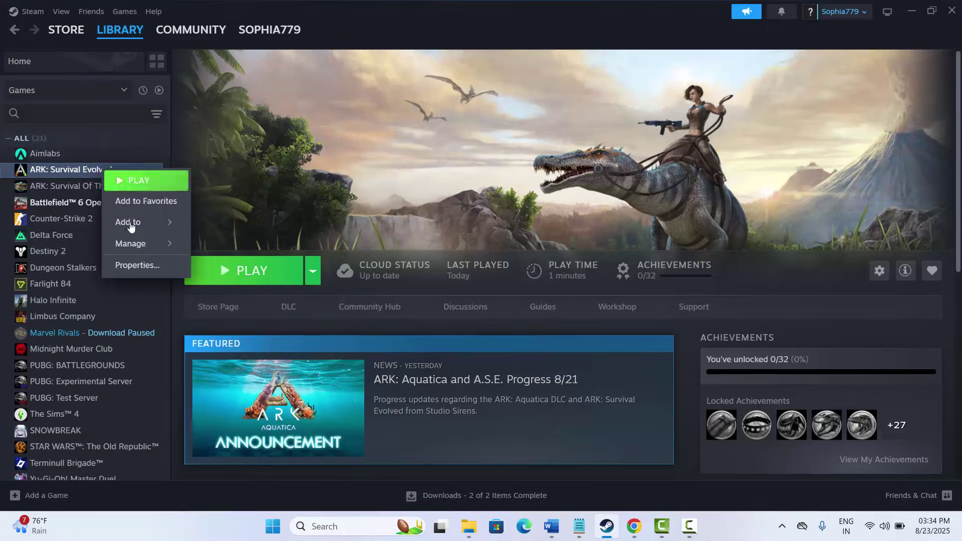
click(134, 262)
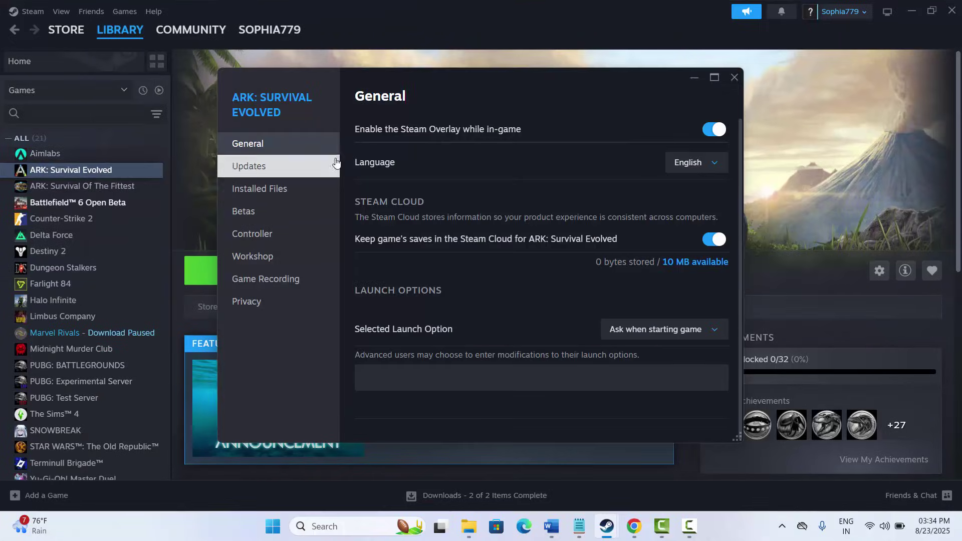
click(380, 373)
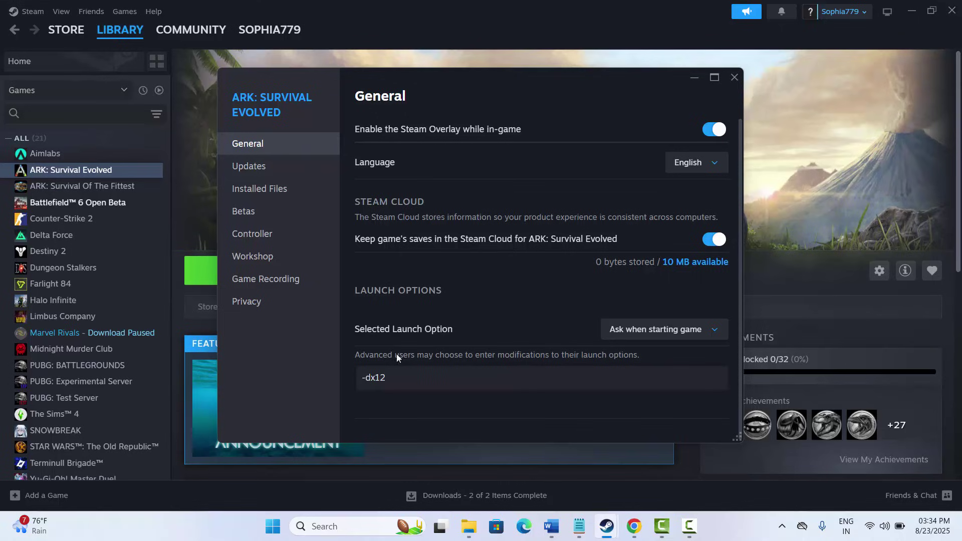
click(735, 78)
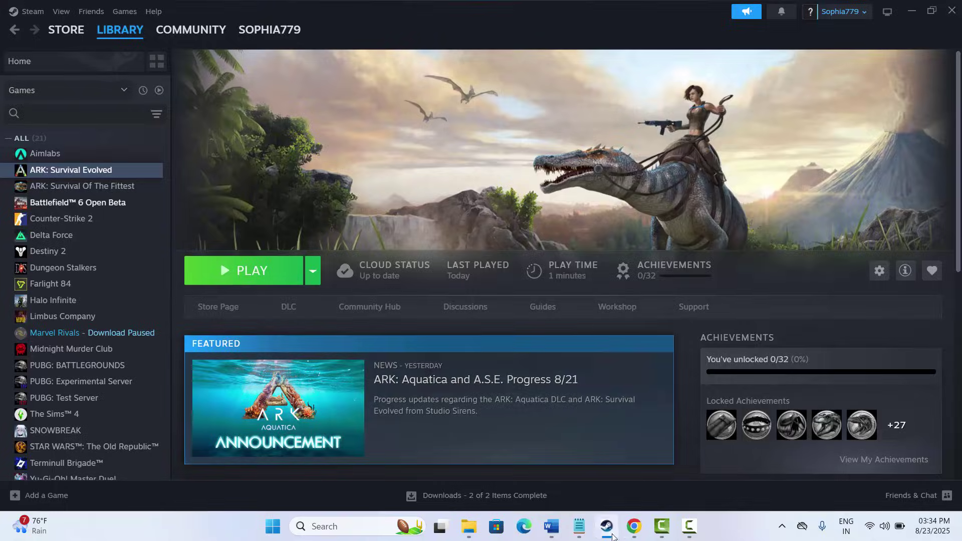
click(613, 537)
Following Method 9, open ARK's local install folder from its Installed Files properties
scroll(359, 361, down, 3)
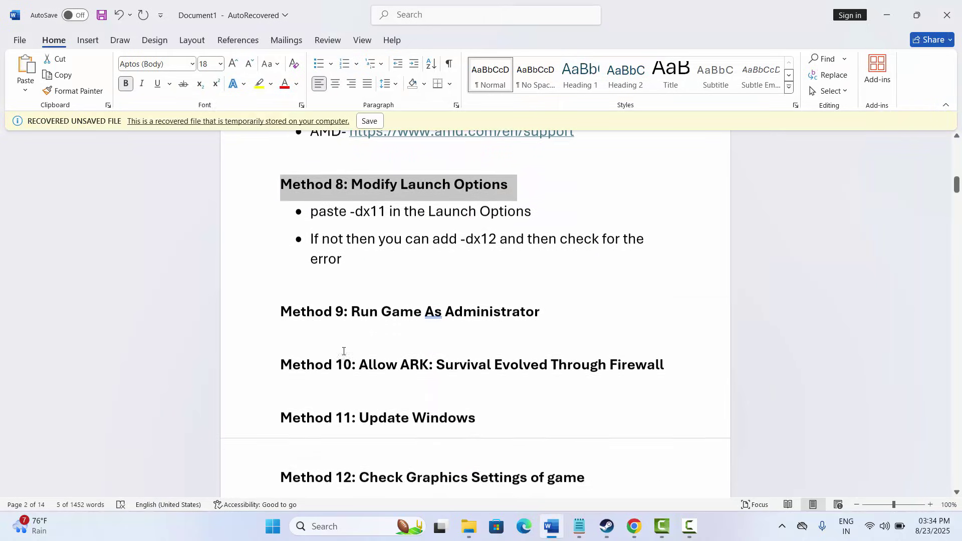
click(247, 313)
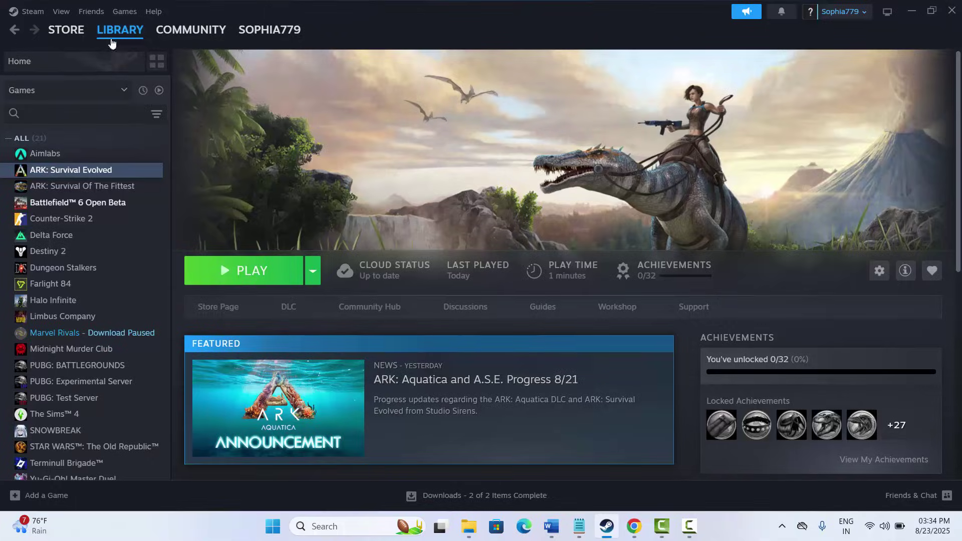
right_click(104, 172)
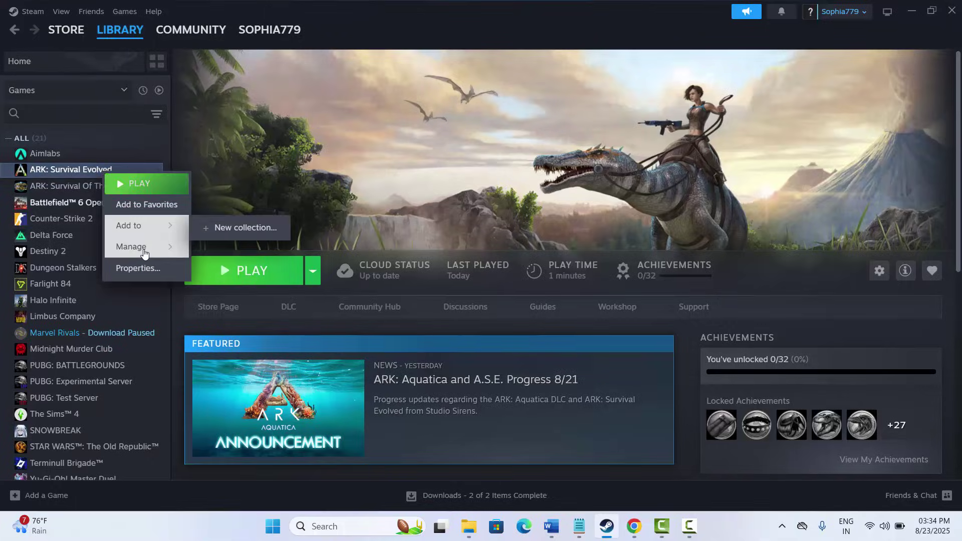
mouse_move(144, 254)
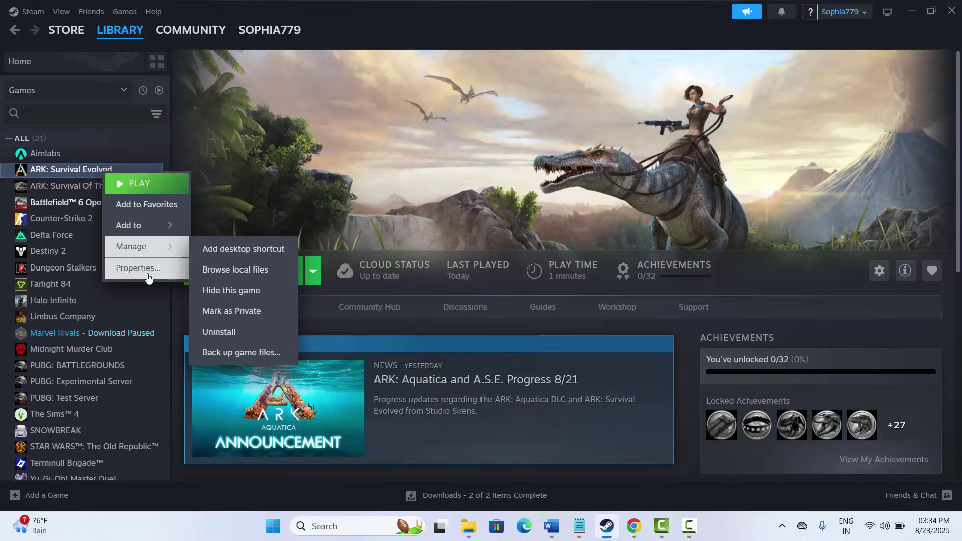
click(140, 269)
click(289, 193)
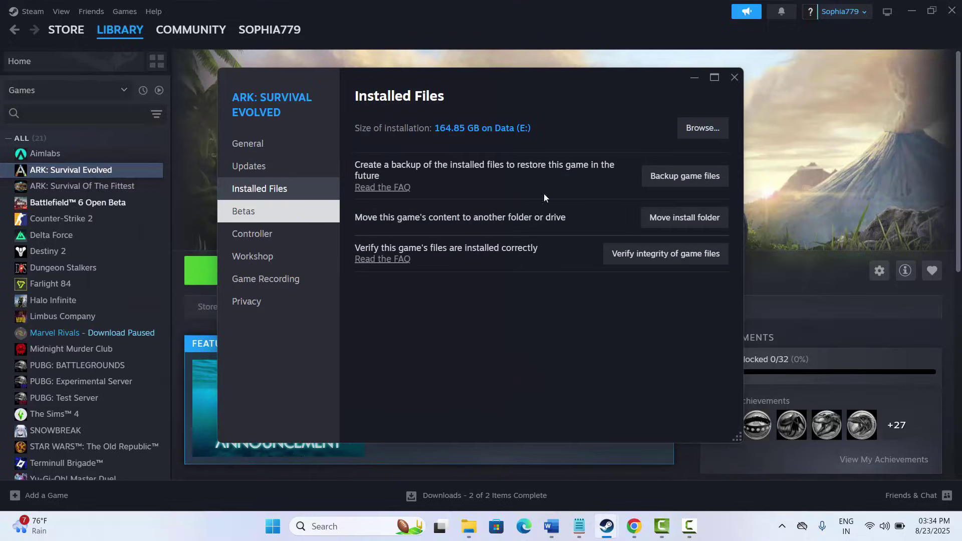
click(705, 132)
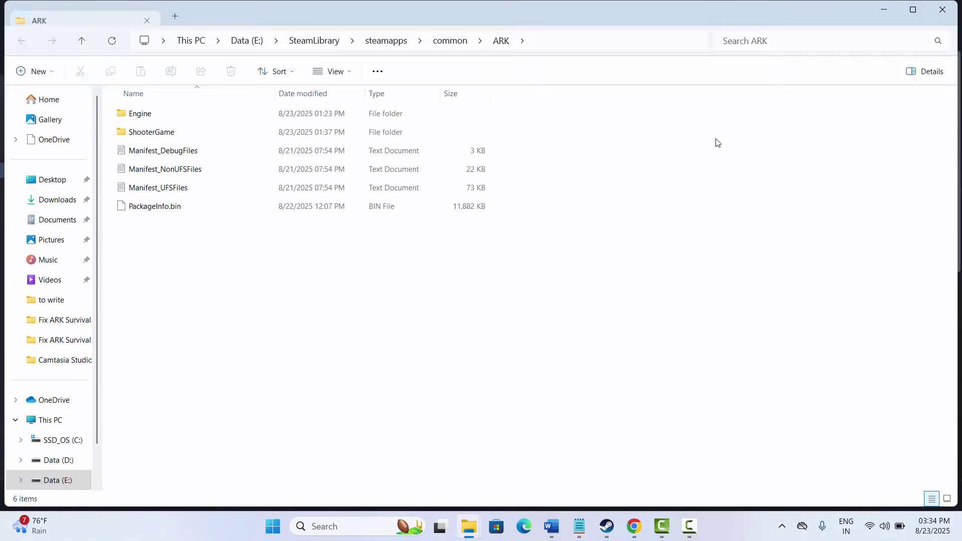
Go to ShooterGame\Binaries\Win64 and select the ArkEGSLauncher application
double_click(159, 136)
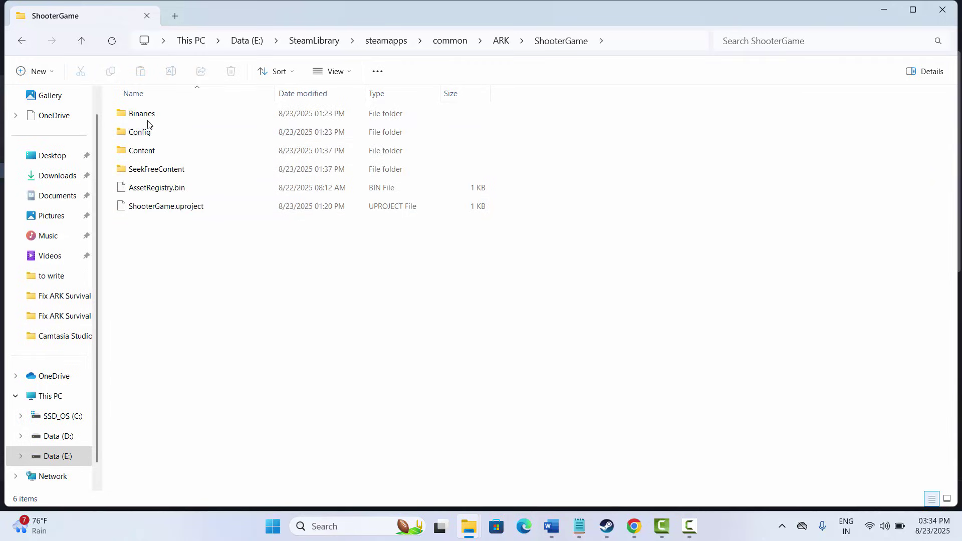
double_click(147, 121)
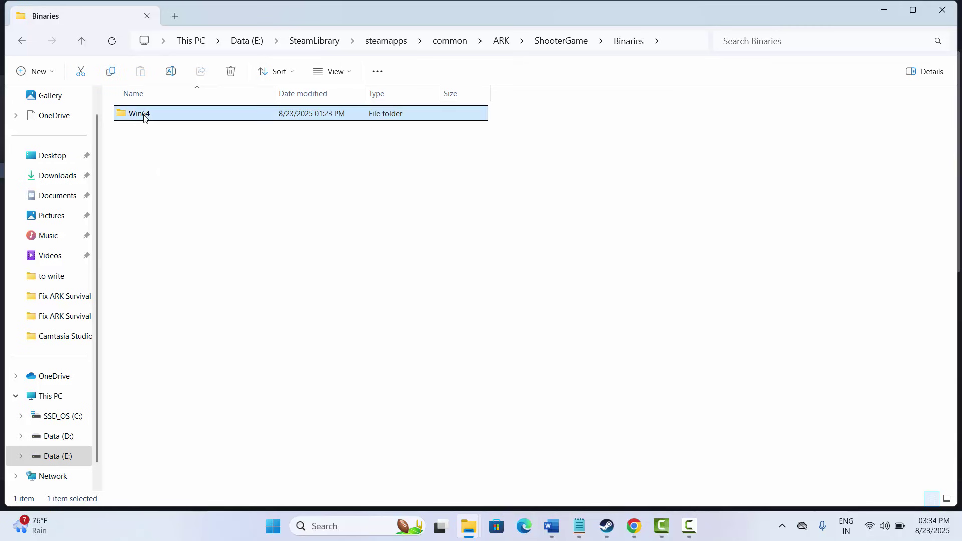
double_click(144, 115)
scroll(186, 240, down, 10)
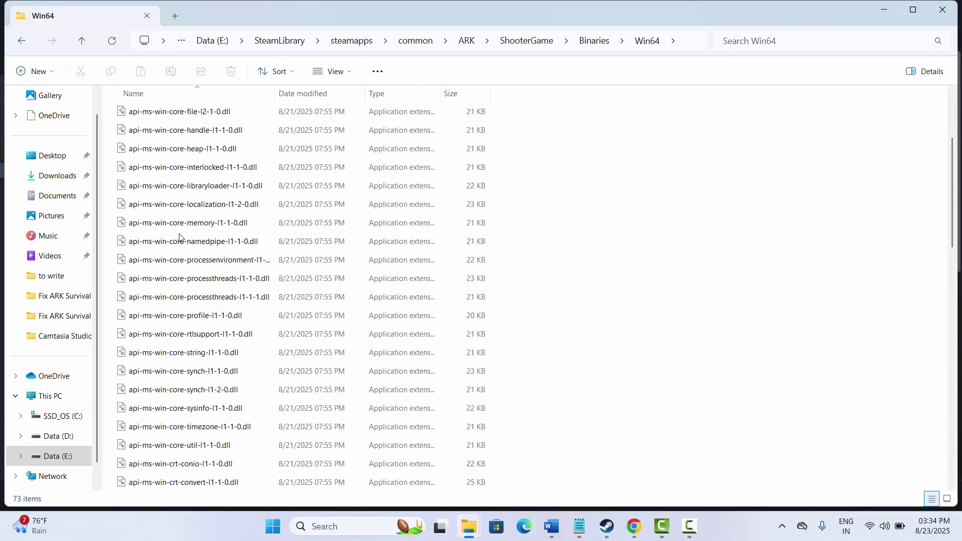
scroll(187, 244, down, 2)
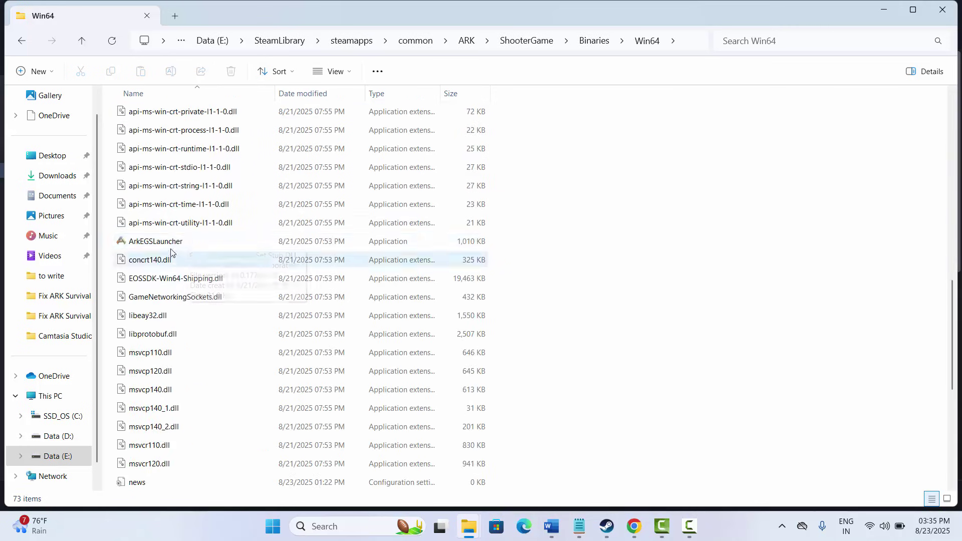
click(163, 242)
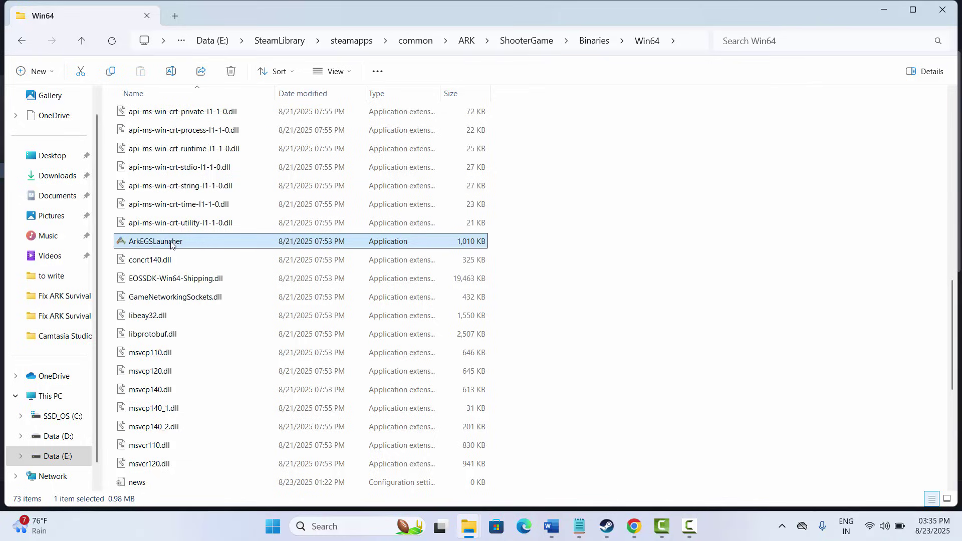
Set ArkEGSLauncher to always run as administrator in its Compatibility properties
right_click(171, 245)
click(225, 397)
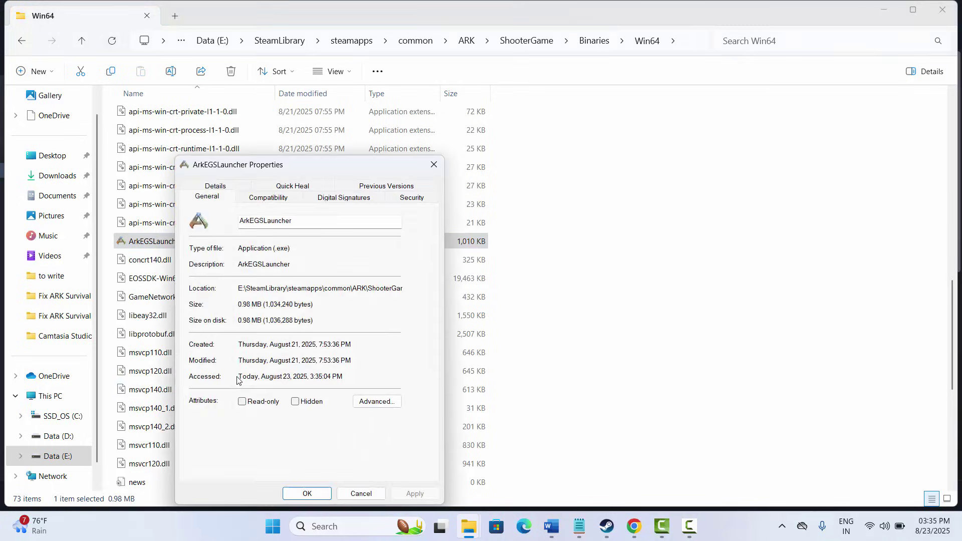
click(268, 199)
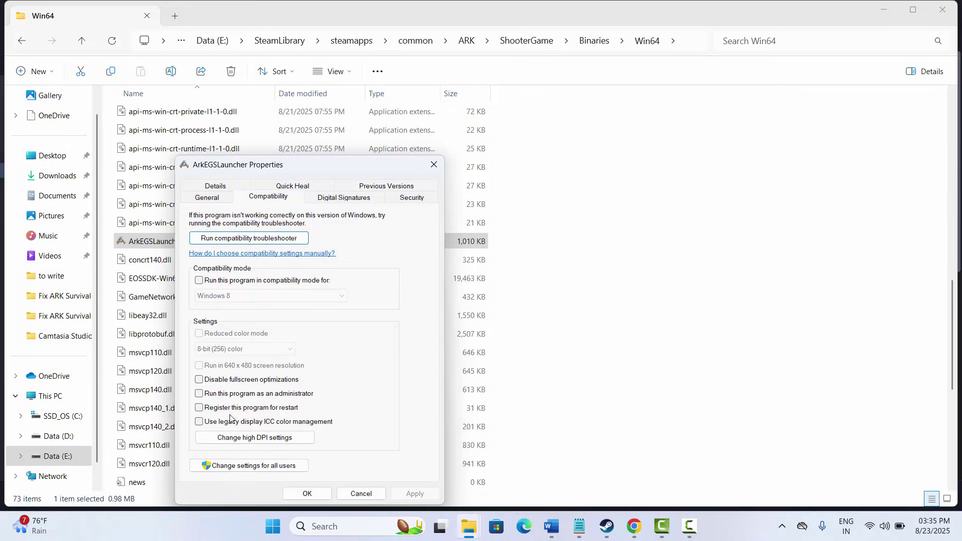
click(199, 394)
click(415, 494)
Enable Windows 8 compatibility mode, disable fullscreen optimizations, apply, and close File Explorer
click(199, 282)
click(335, 297)
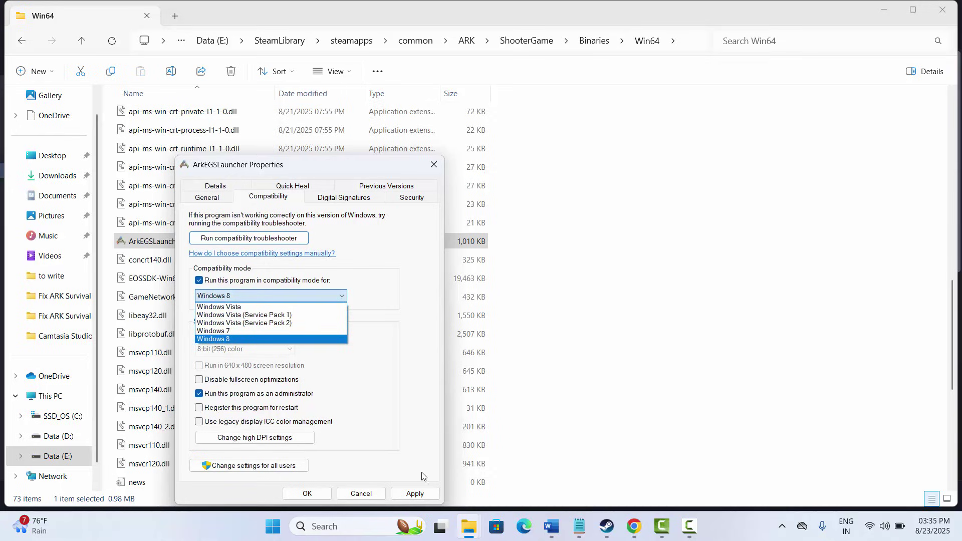
click(410, 371)
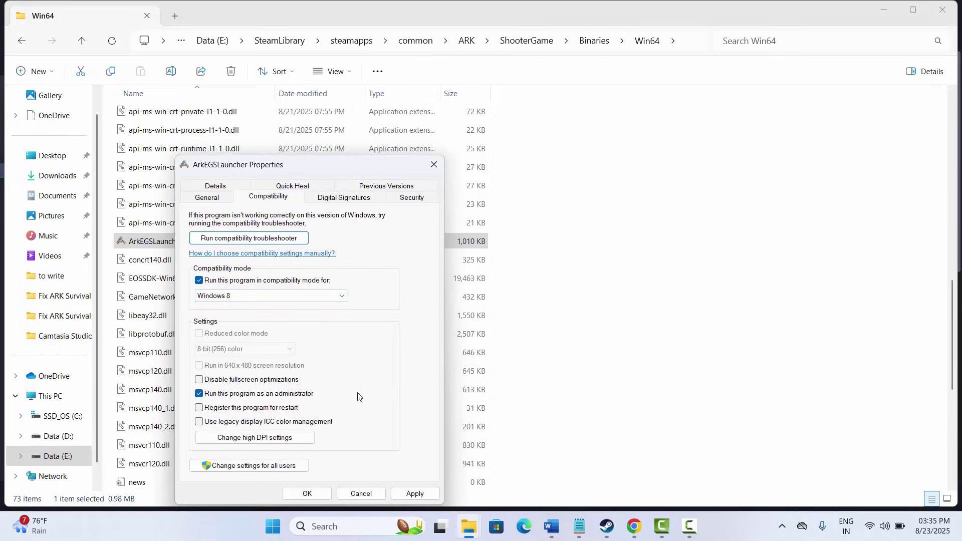
click(199, 380)
click(416, 492)
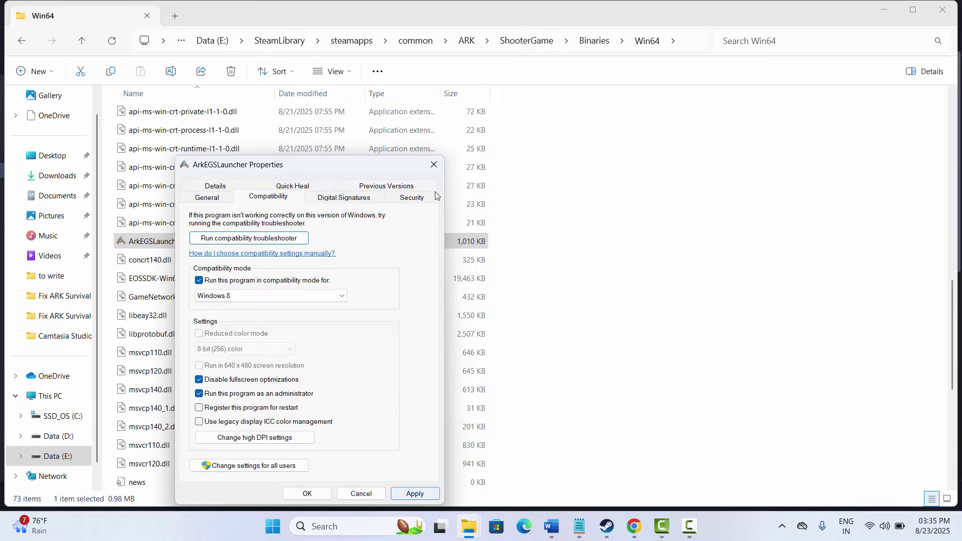
click(434, 164)
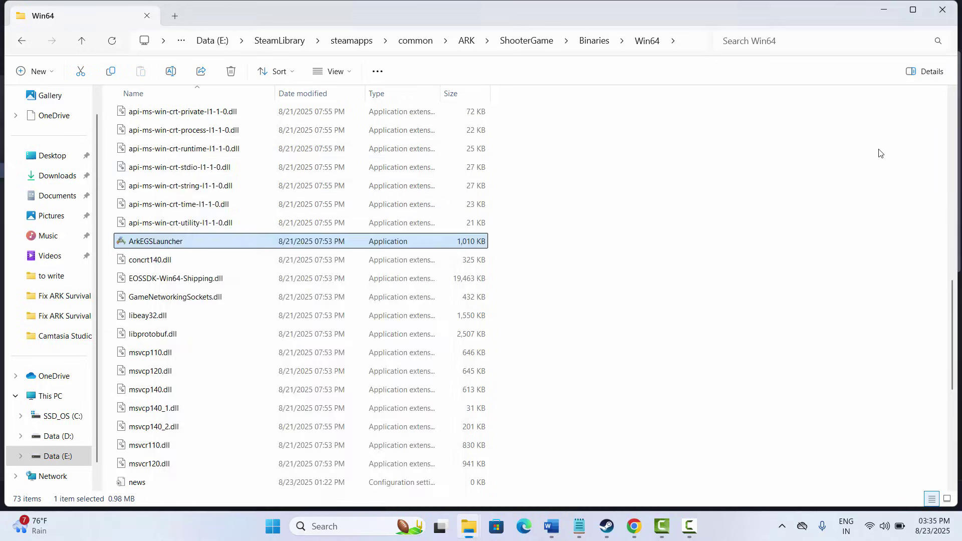
click(943, 9)
Close ARK's Steam properties and open the firewall's allowed apps list per Method 10
click(735, 77)
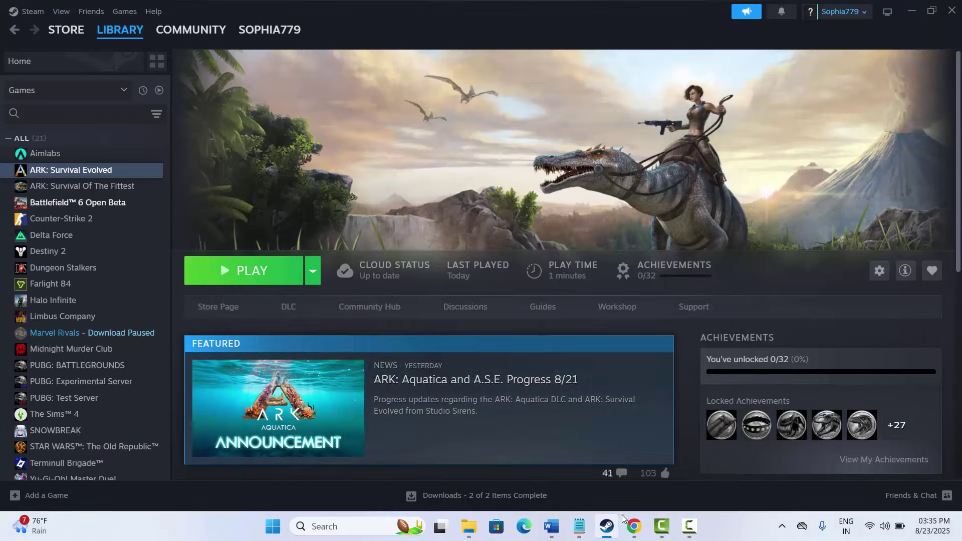
click(607, 526)
click(247, 378)
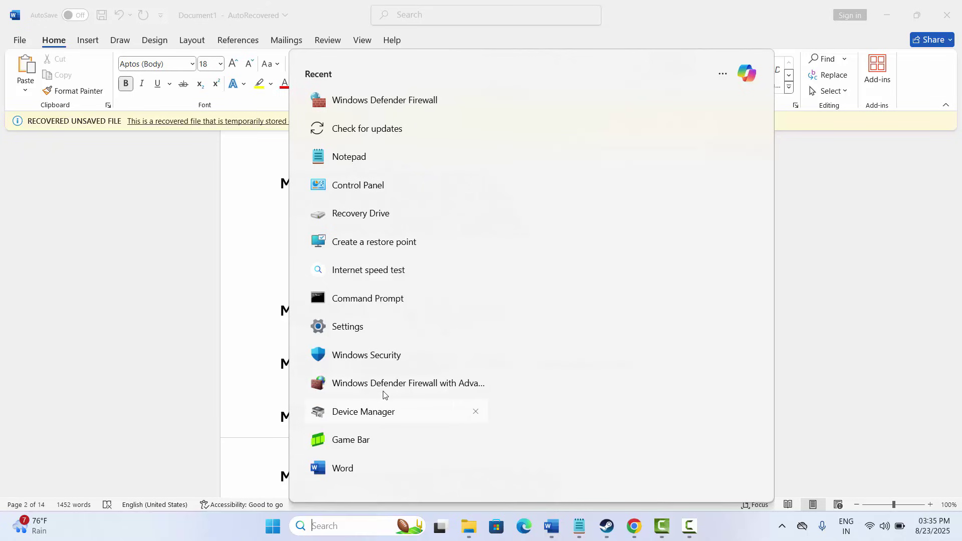
click(393, 100)
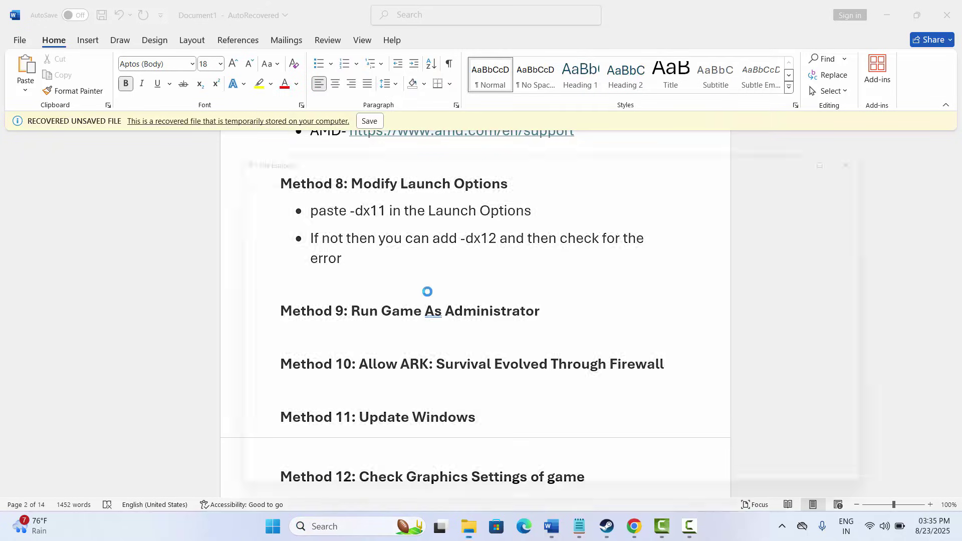
click(274, 240)
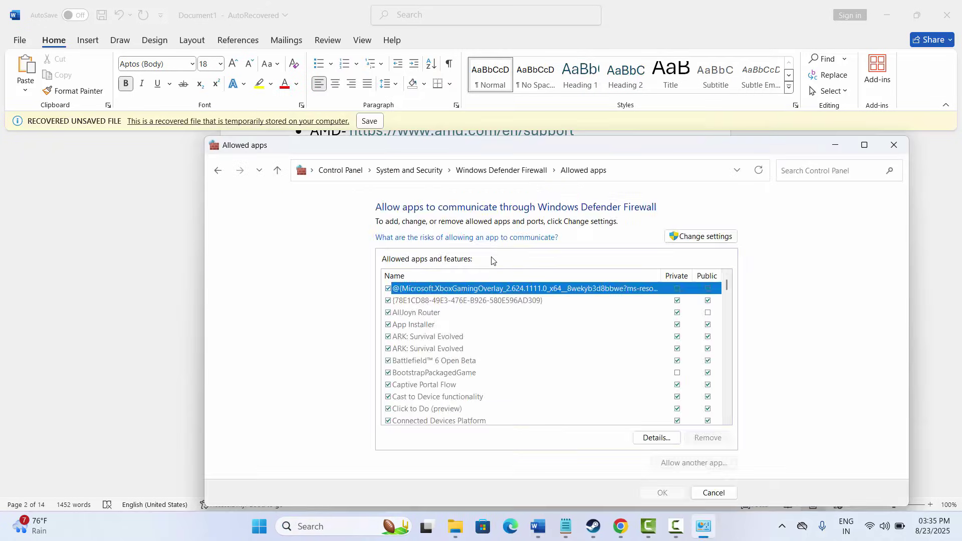
Unlock the allowed apps list and select the ARK: Survival Evolved entry
click(723, 239)
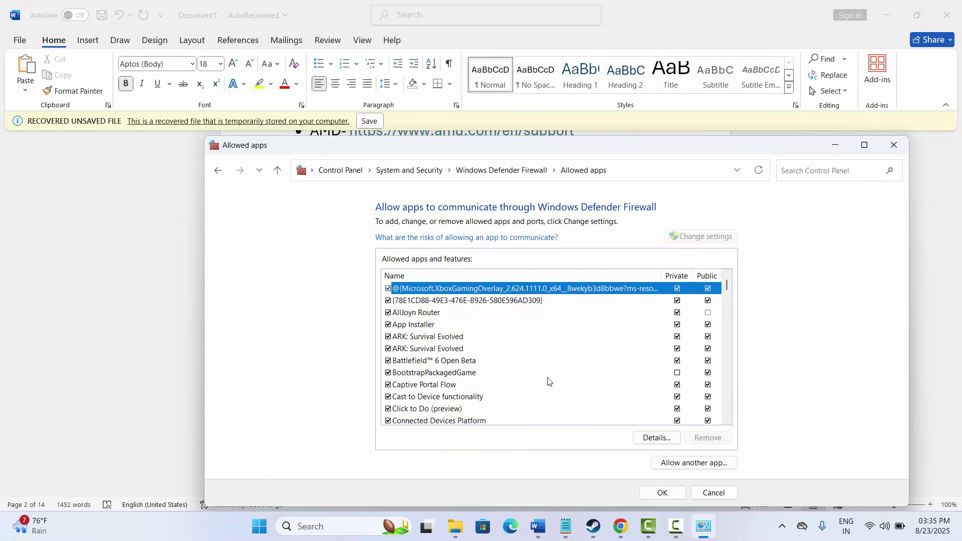
scroll(548, 381, down, 4)
scroll(626, 386, up, 4)
click(426, 338)
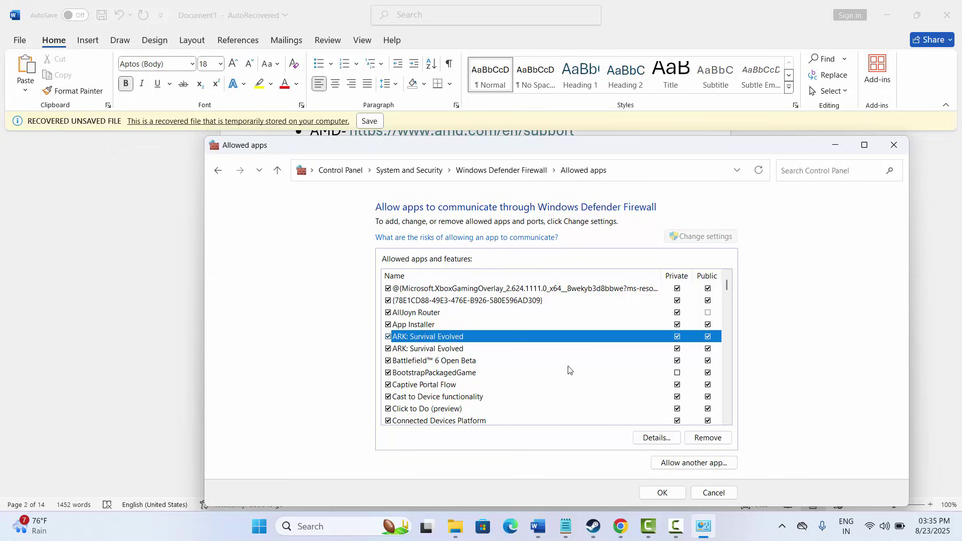
Cancel adding another app, reselect ARK: Survival Evolved, and close the allowed apps window
click(690, 463)
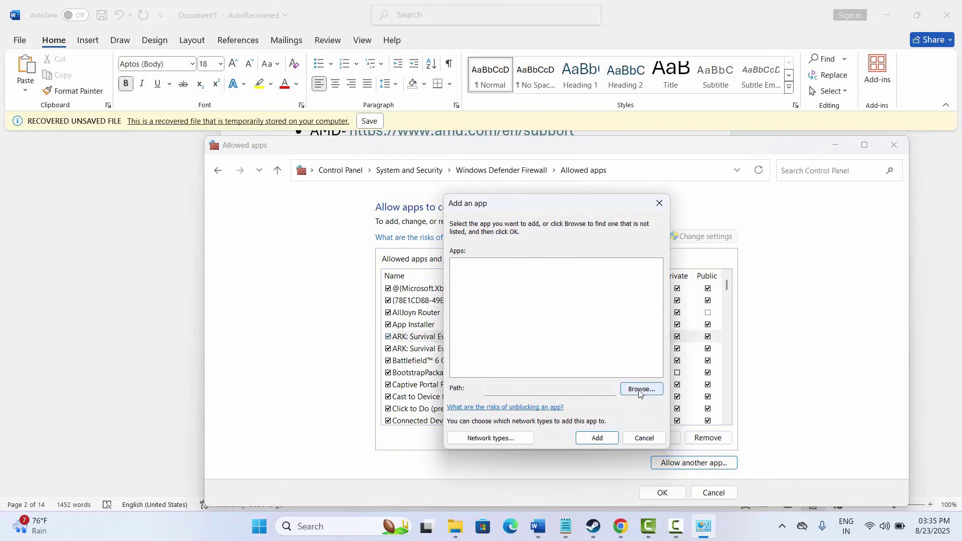
click(621, 385)
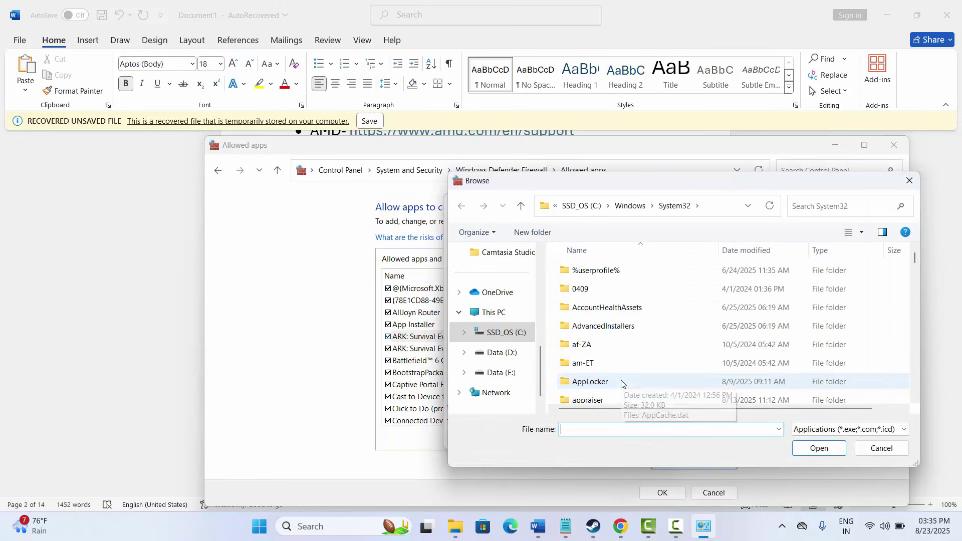
scroll(652, 318, down, 1)
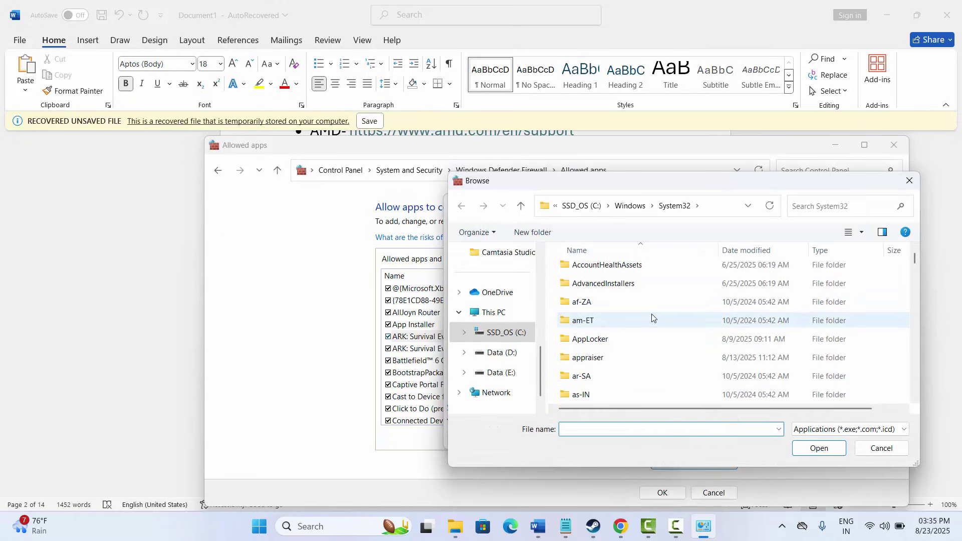
click(868, 450)
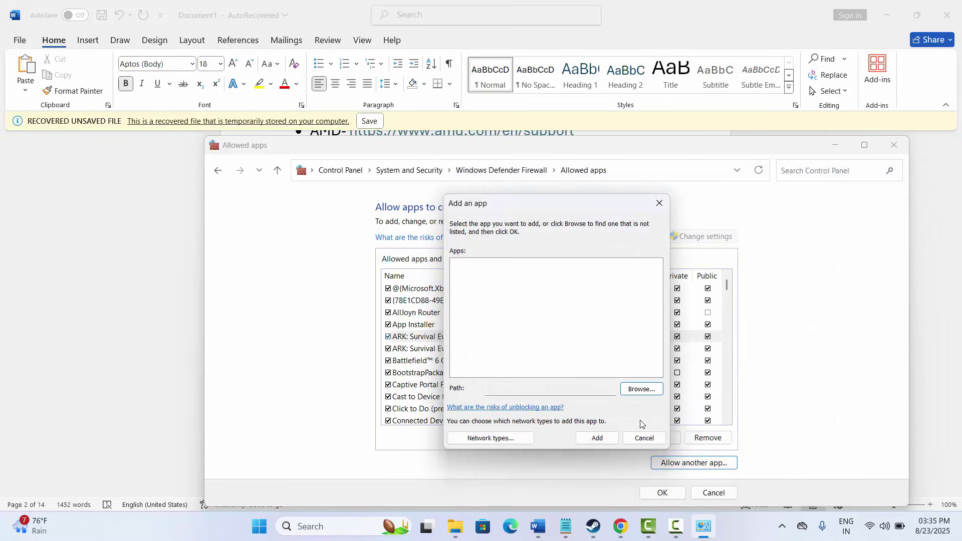
click(644, 438)
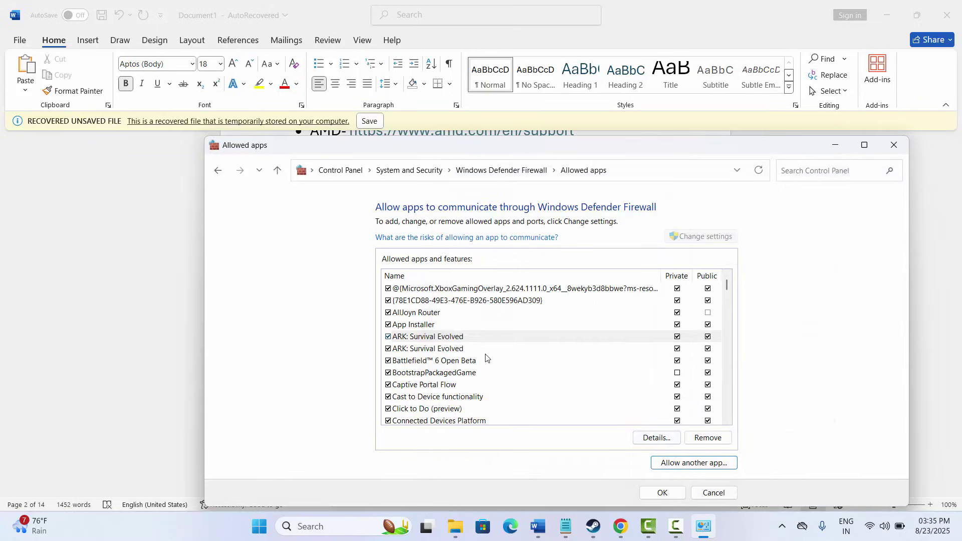
click(444, 339)
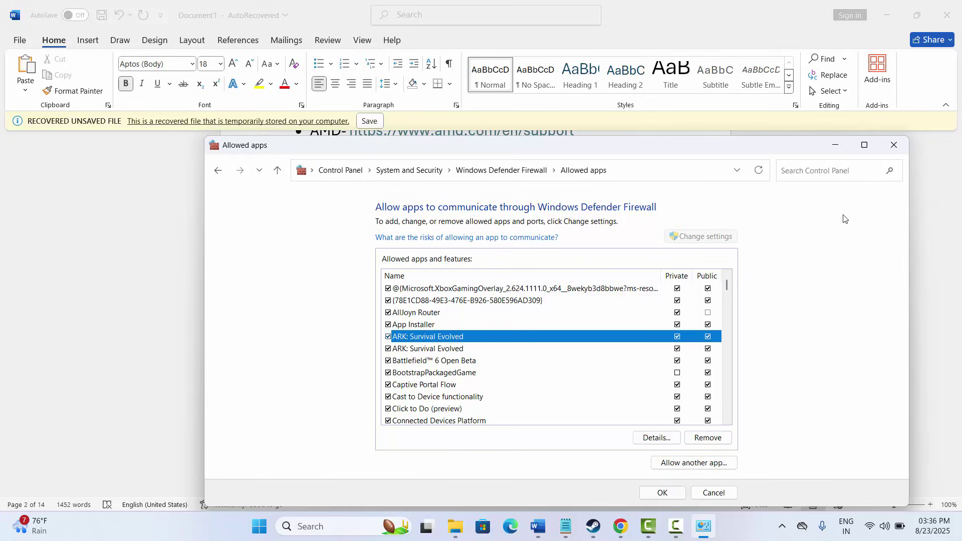
click(890, 147)
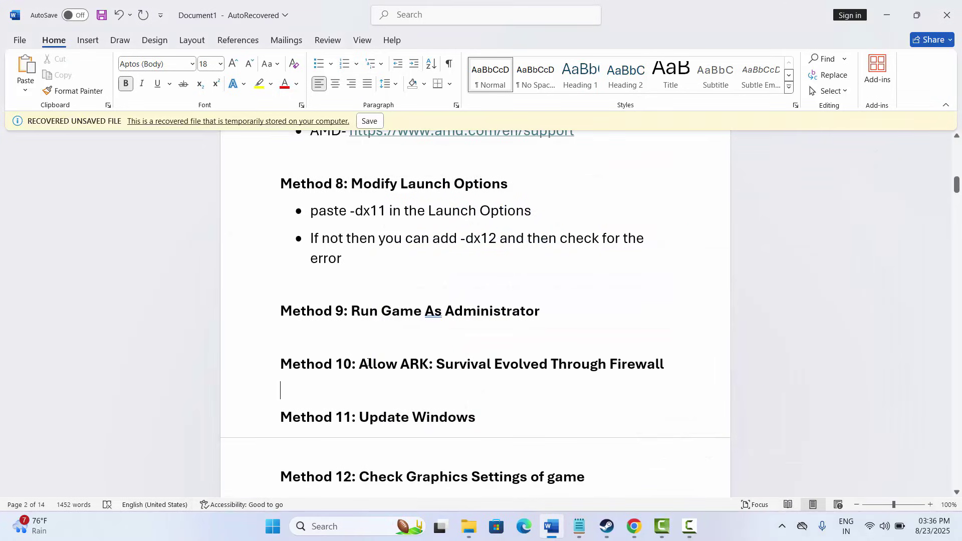
scroll(368, 362, down, 3)
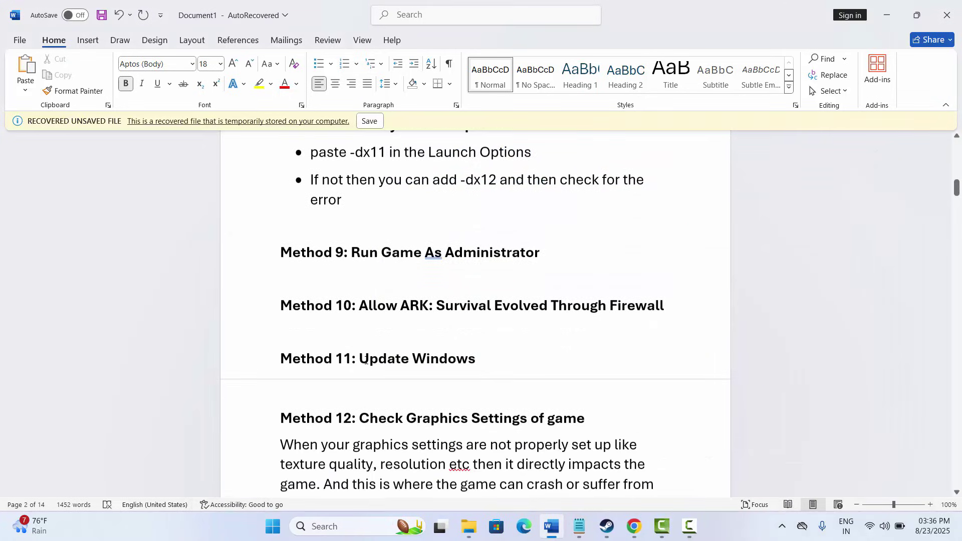
click(266, 339)
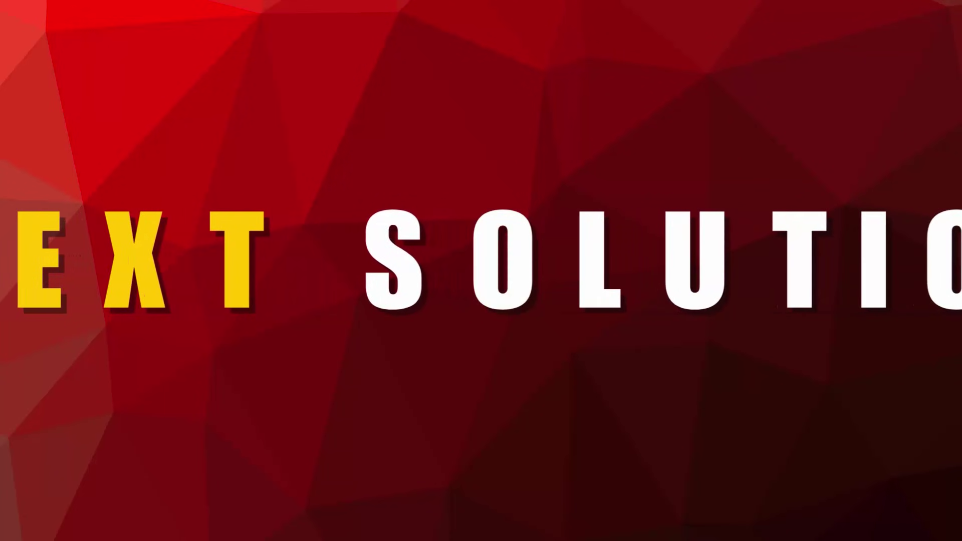
click(332, 526)
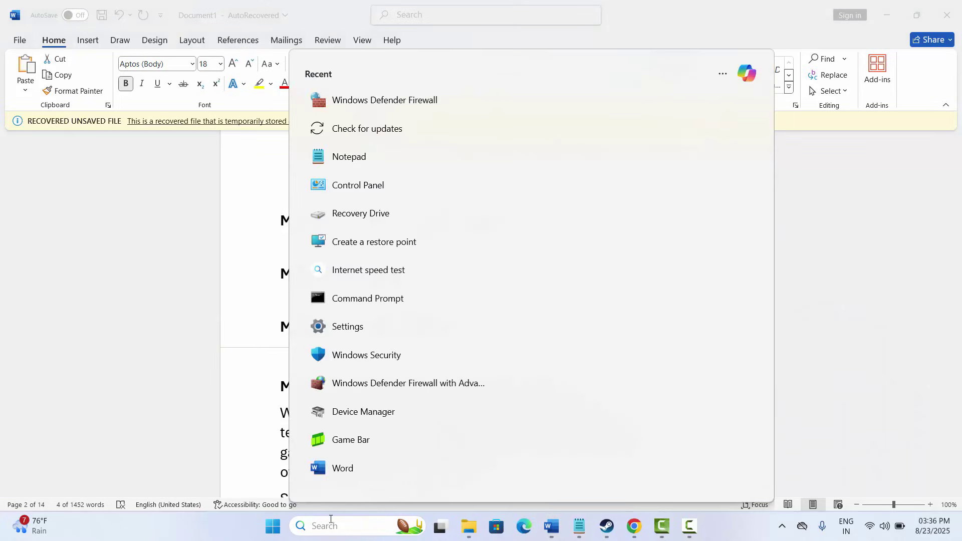
click(378, 130)
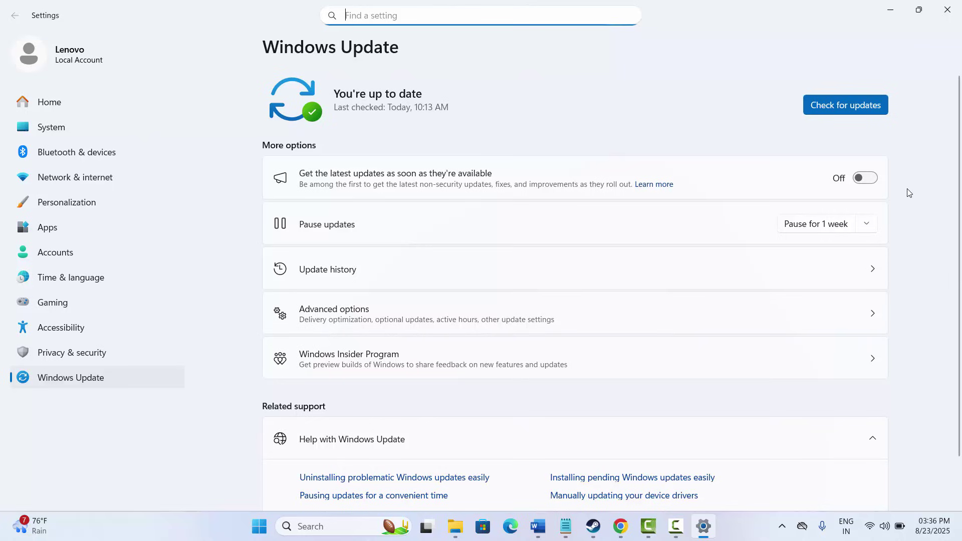
click(947, 9)
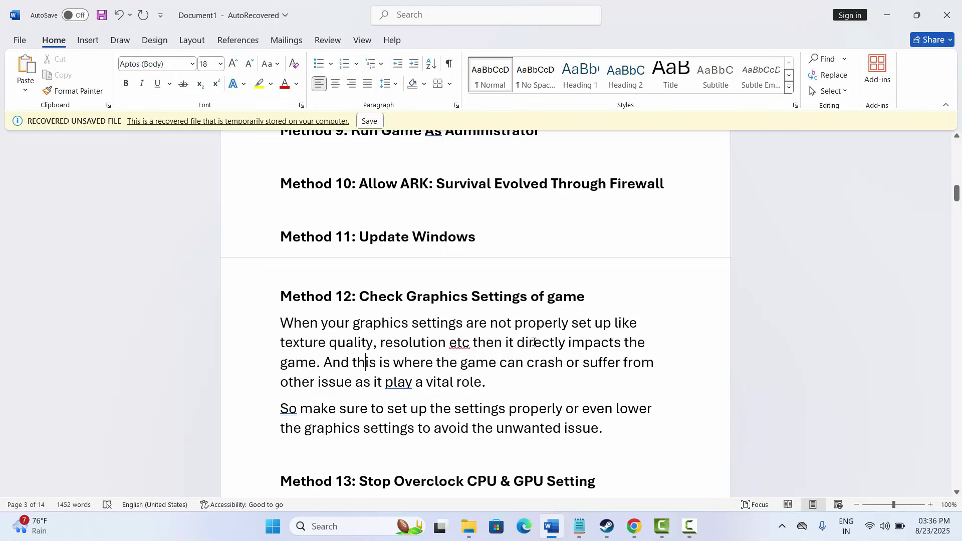
drag(345, 350, 281, 346)
drag(411, 342, 439, 343)
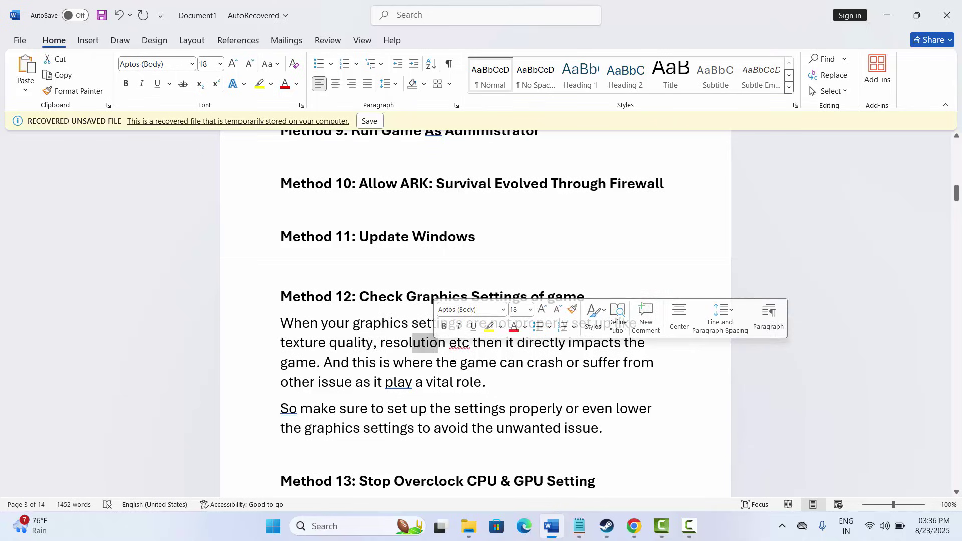
drag(353, 363, 554, 364)
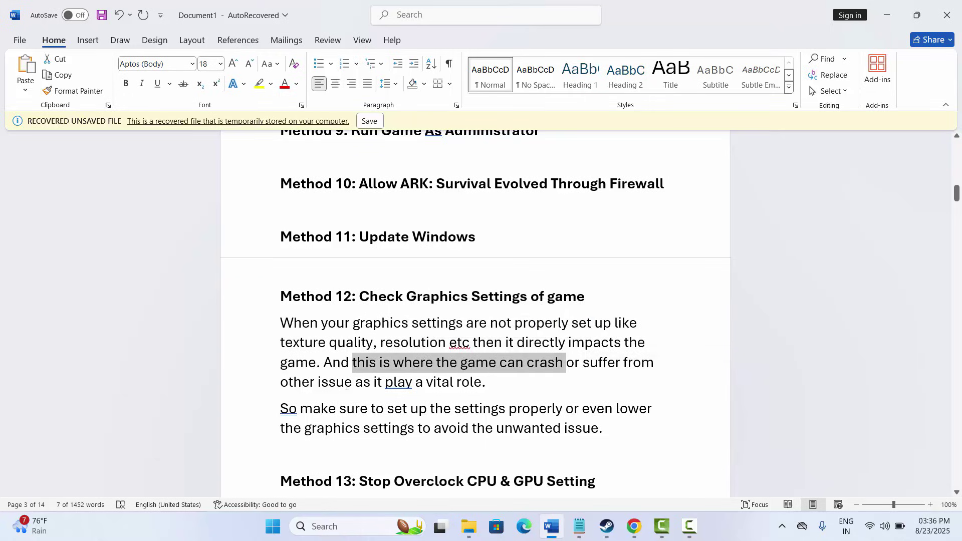
drag(345, 382, 412, 383)
click(350, 427)
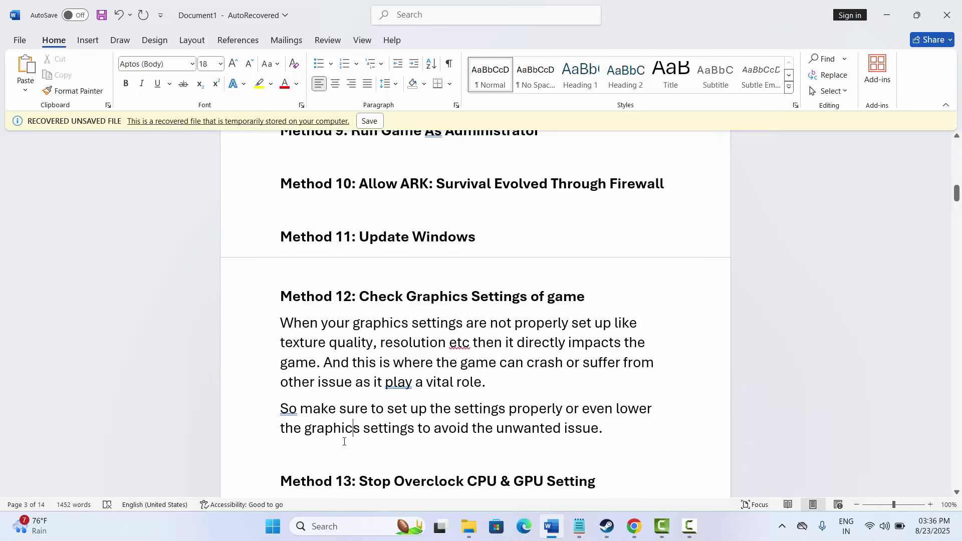
scroll(396, 382, down, 5)
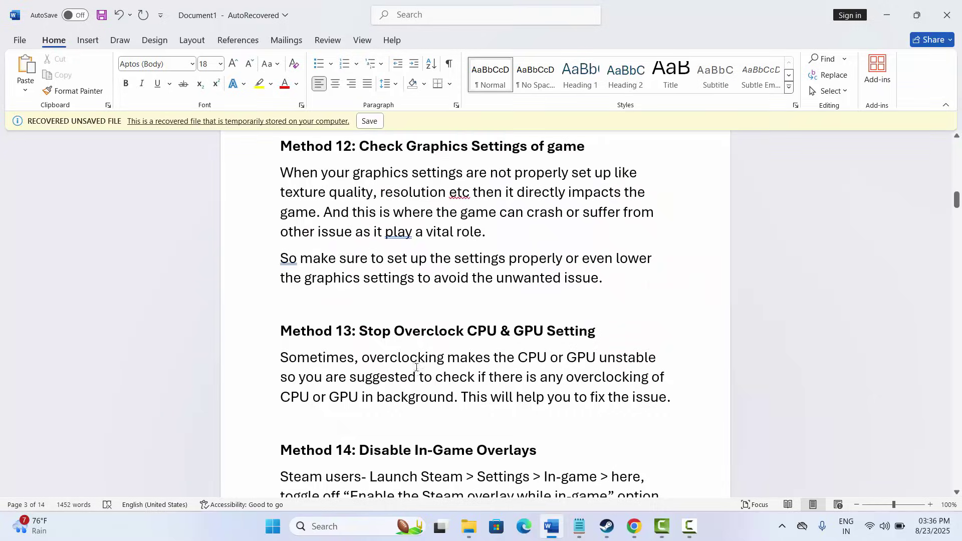
click(435, 371)
drag(439, 380, 650, 379)
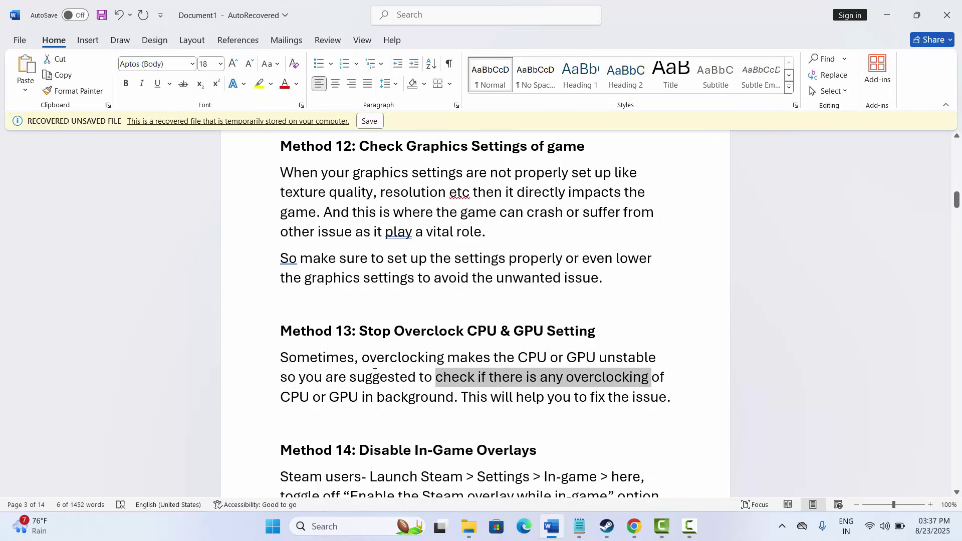
scroll(372, 361, down, 2)
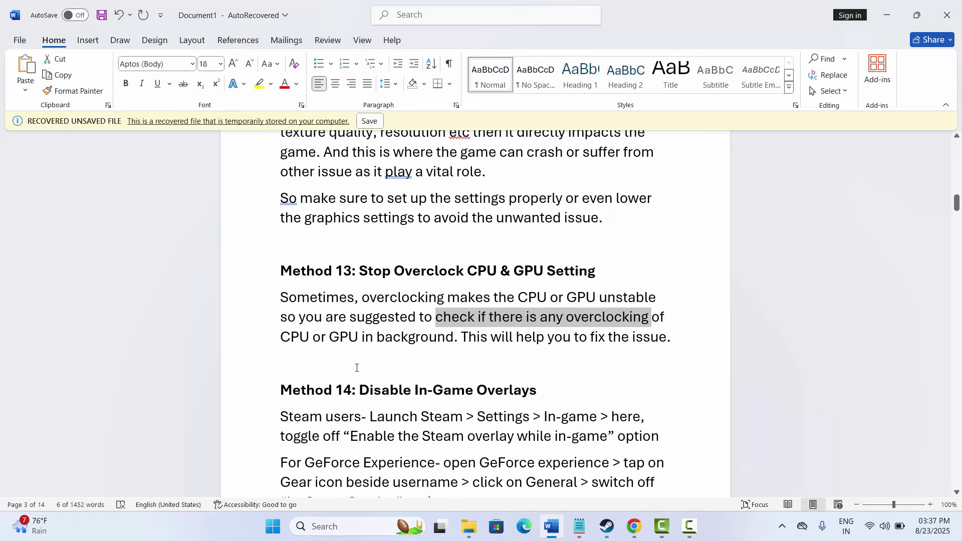
scroll(356, 368, down, 2)
click(257, 341)
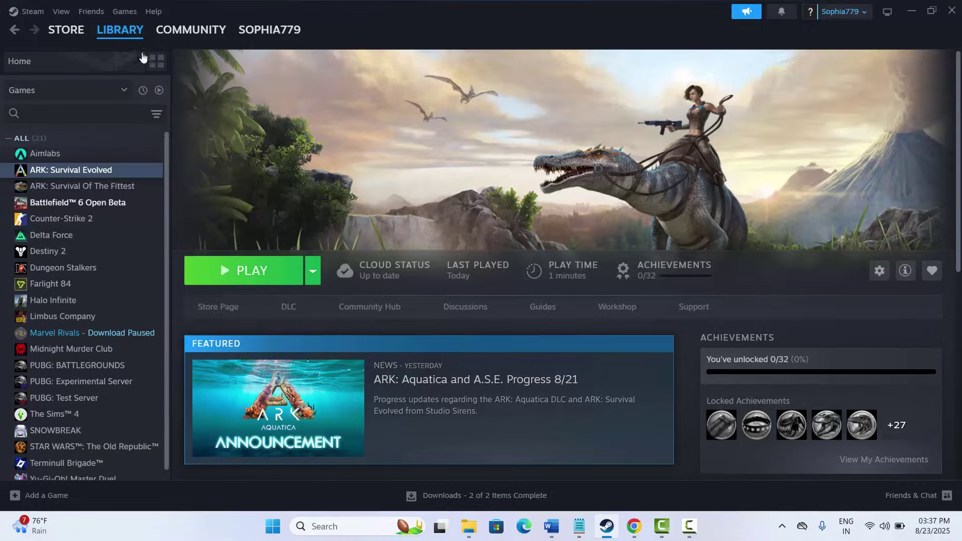
mouse_move(129, 42)
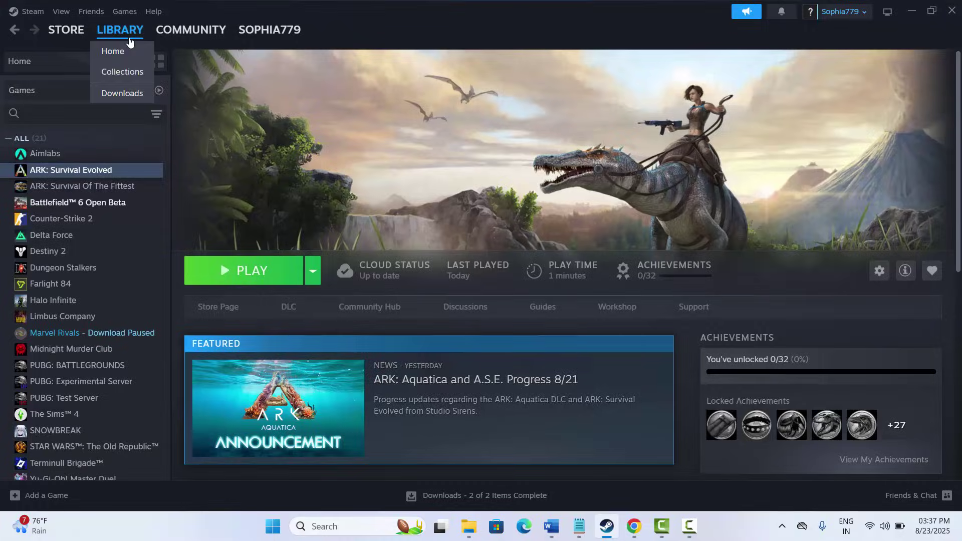
Switch off Enable the Steam Overlay while in-game for ARK, then return to the Word notes
right_click(89, 171)
click(131, 274)
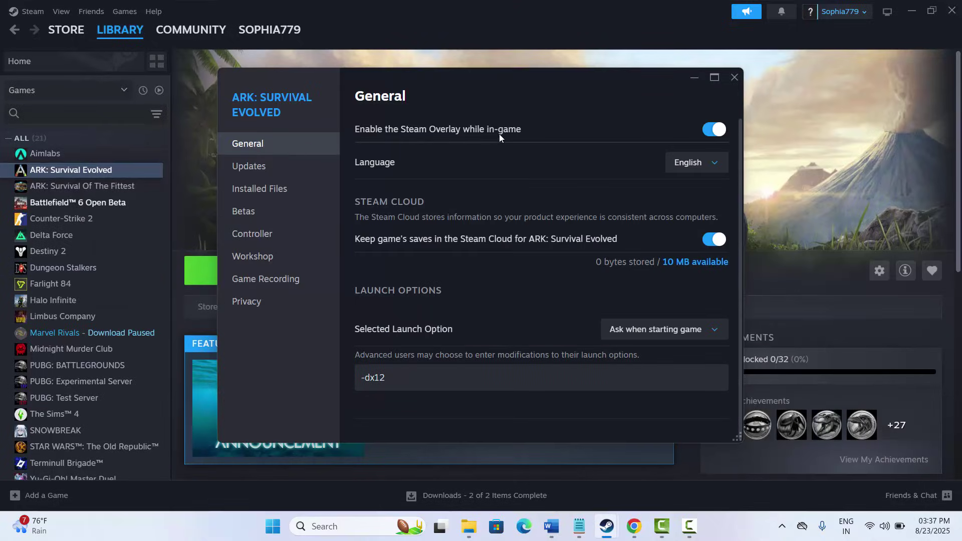
click(710, 135)
click(734, 80)
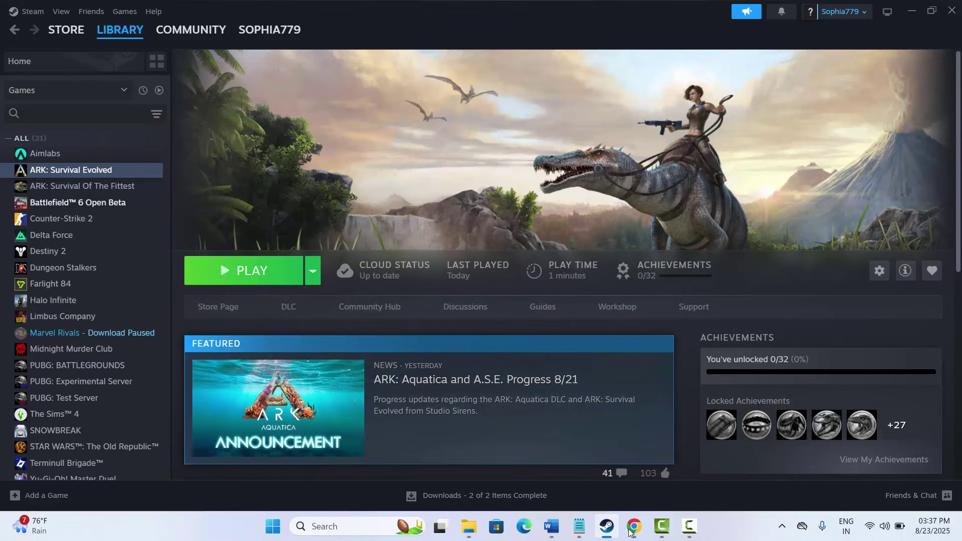
click(551, 526)
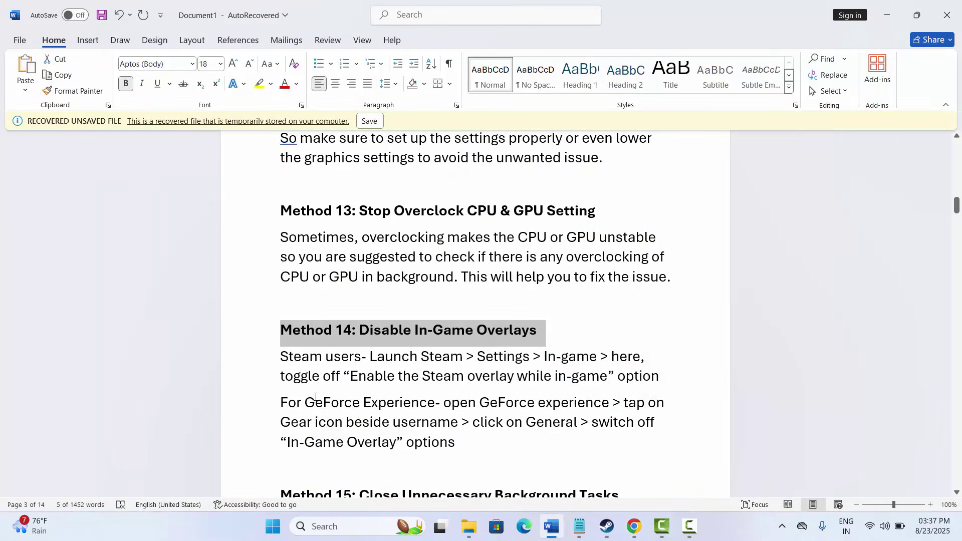
Scroll the Word notes past the GeForce Experience overlay text to the Method 15 heading
drag(281, 407, 611, 403)
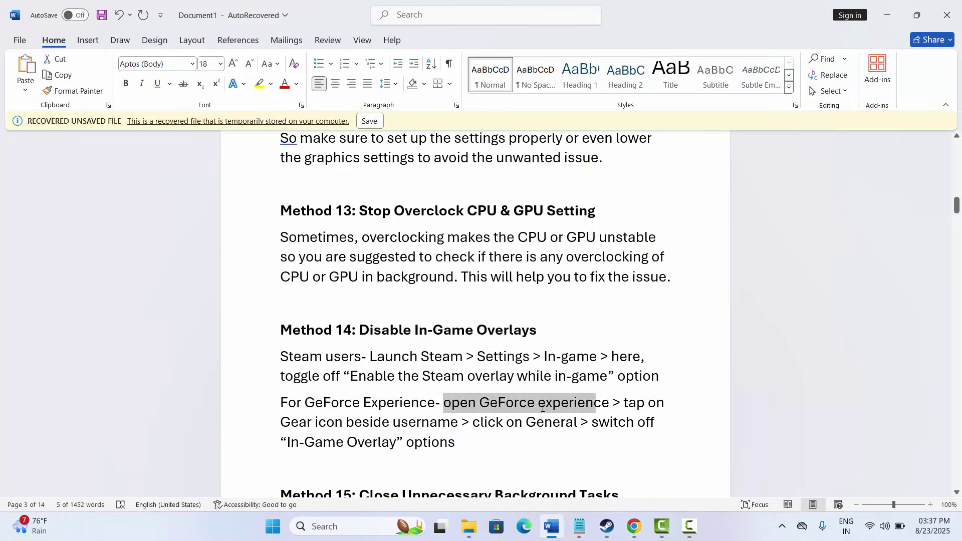
scroll(346, 393, down, 1)
scroll(334, 406, down, 2)
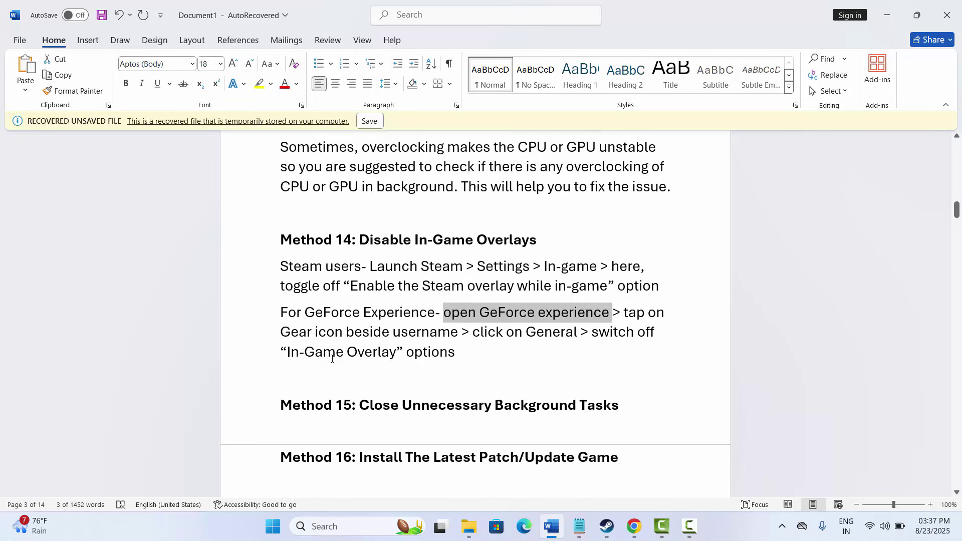
scroll(330, 358, down, 2)
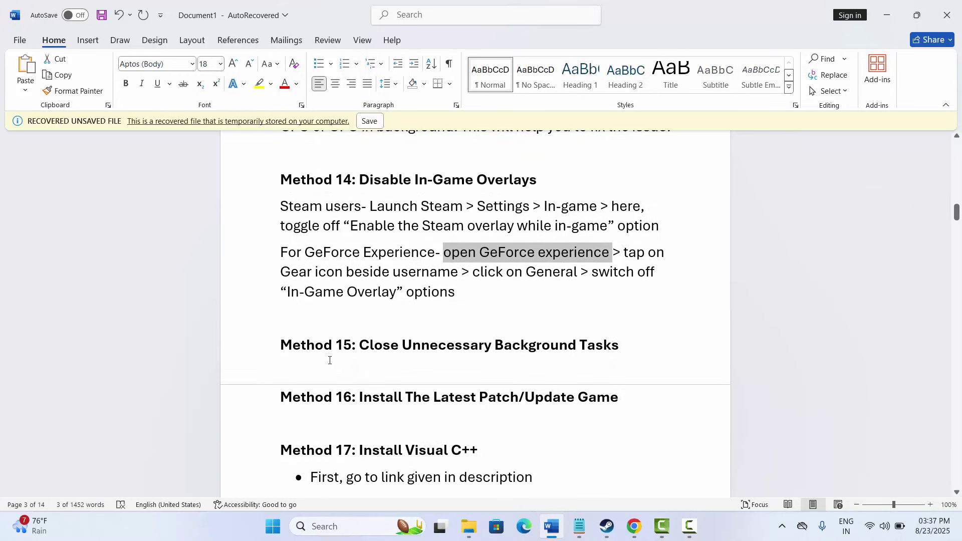
click(254, 359)
click(414, 389)
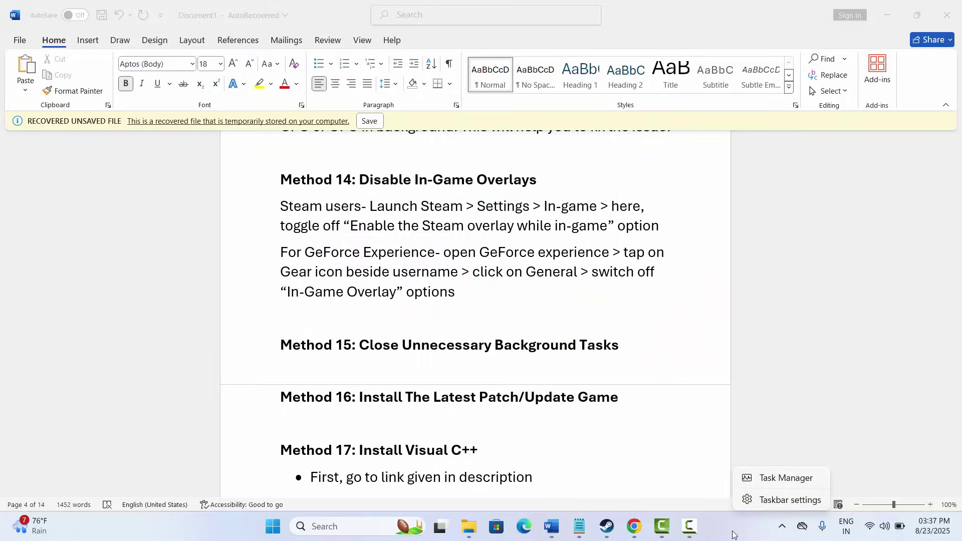
Launch Task Manager and scroll the Processes list to EA Background Service
click(784, 478)
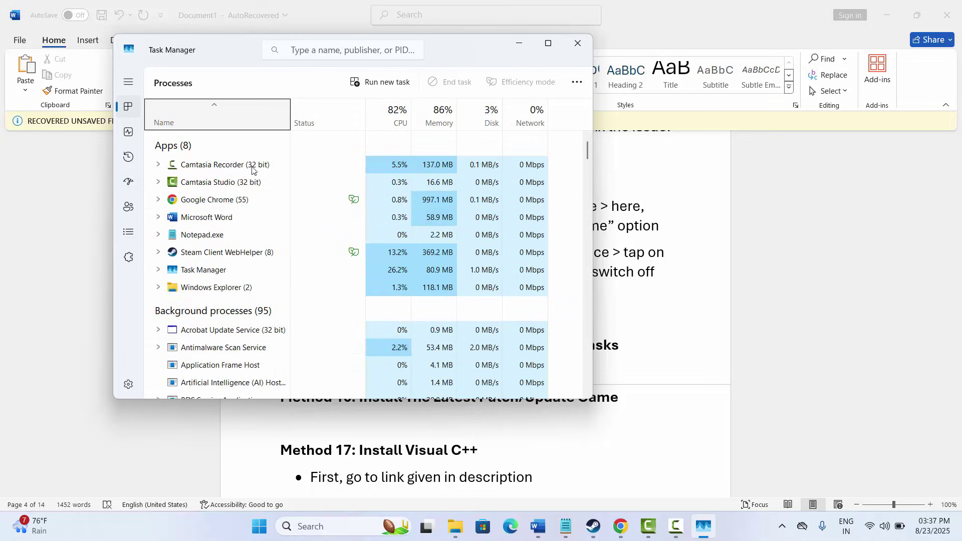
scroll(251, 200, down, 3)
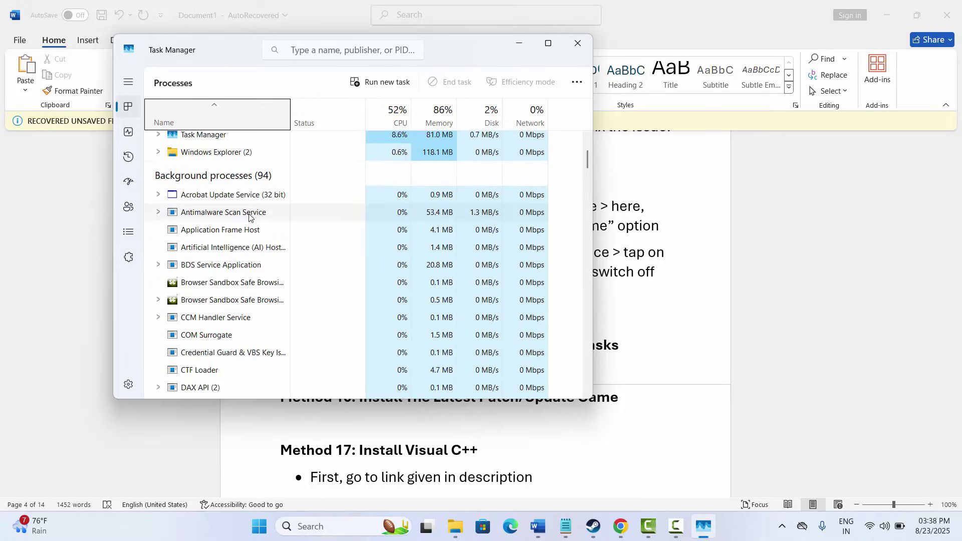
scroll(249, 217, down, 1)
scroll(249, 221, down, 1)
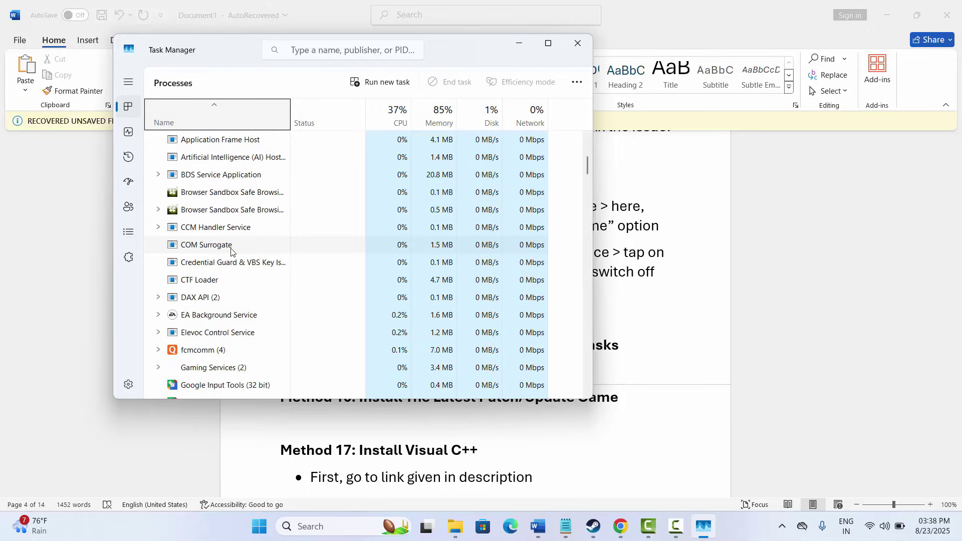
scroll(232, 291, down, 1)
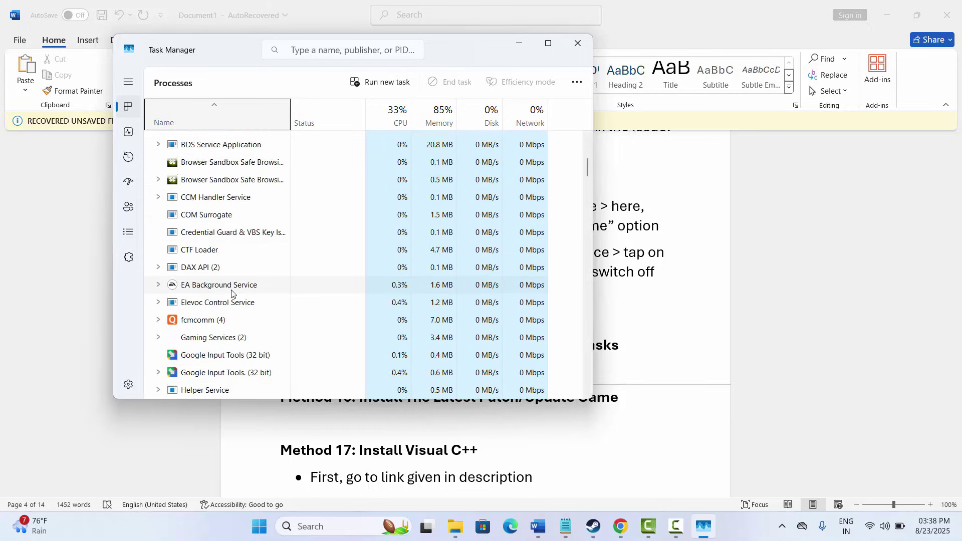
scroll(232, 295, down, 1)
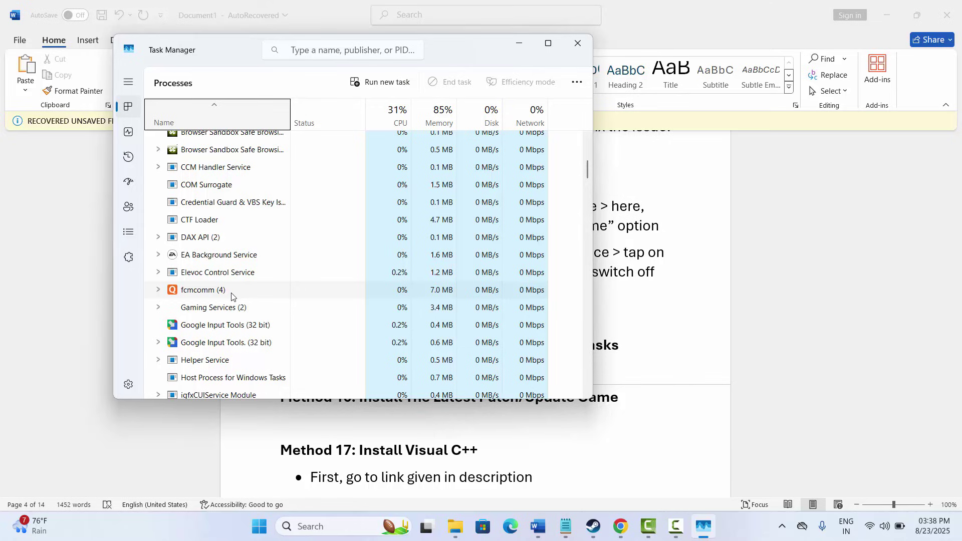
scroll(232, 296, down, 1)
scroll(232, 297, down, 1)
scroll(234, 266, up, 2)
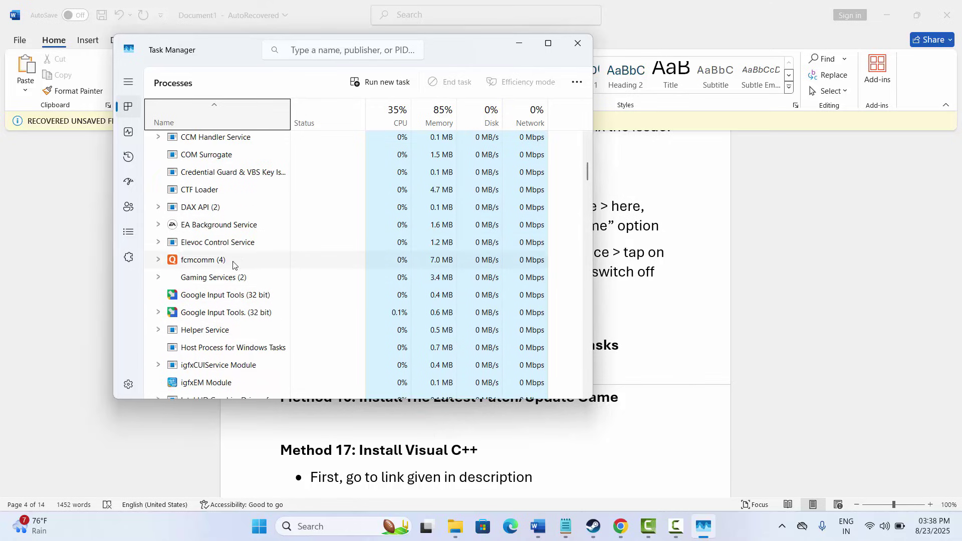
End the EA Background Service task and switch back to the Word guide
right_click(237, 226)
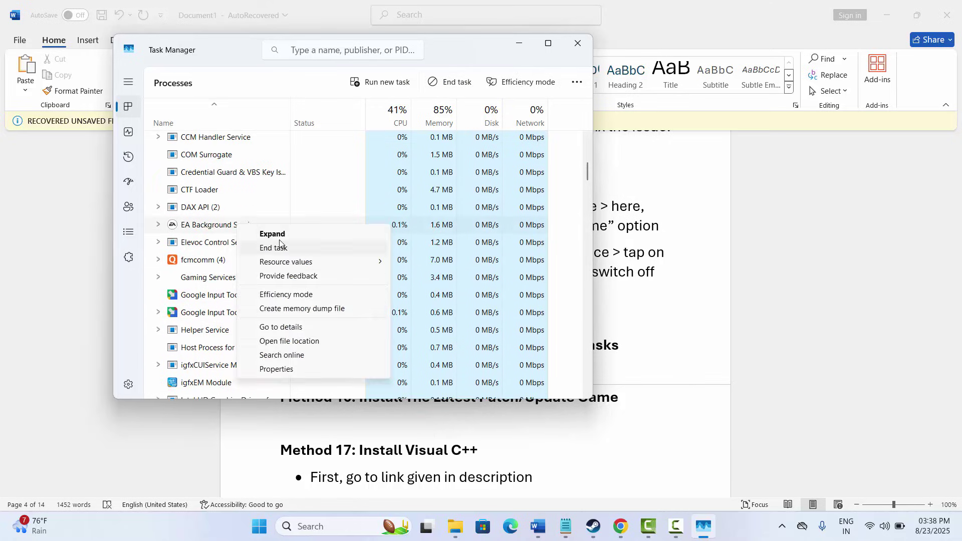
click(275, 248)
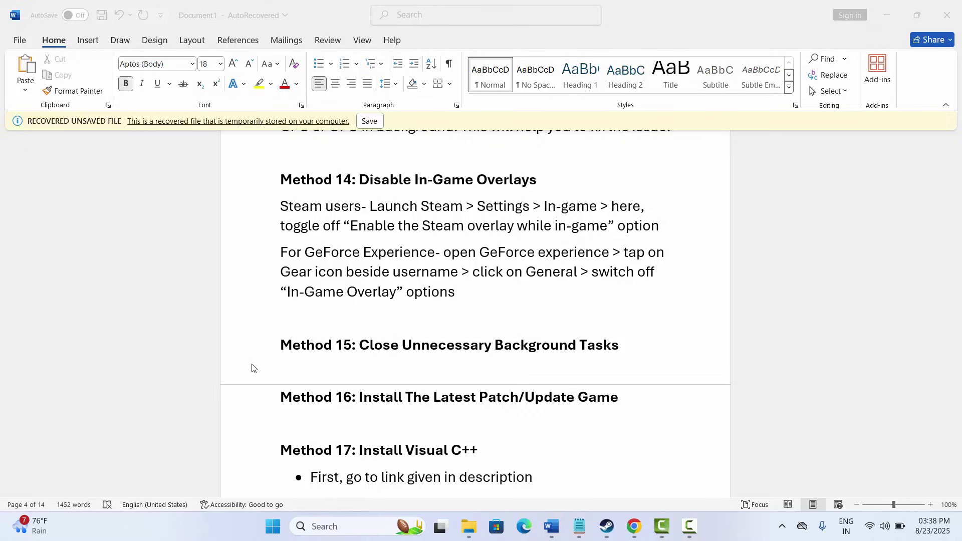
key(alt+Tab)
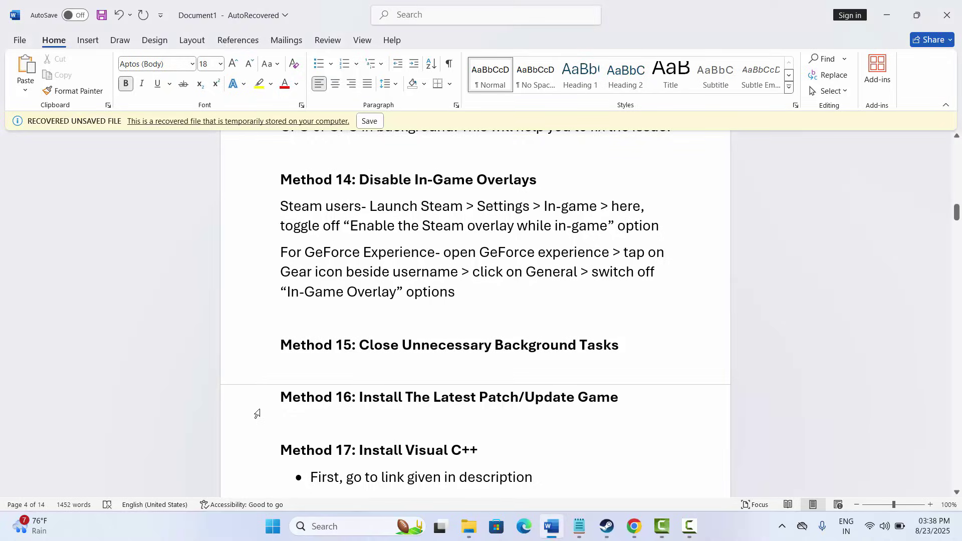
Select the Method 16 heading, then check the Updates page in ARK's Steam Properties
click(257, 412)
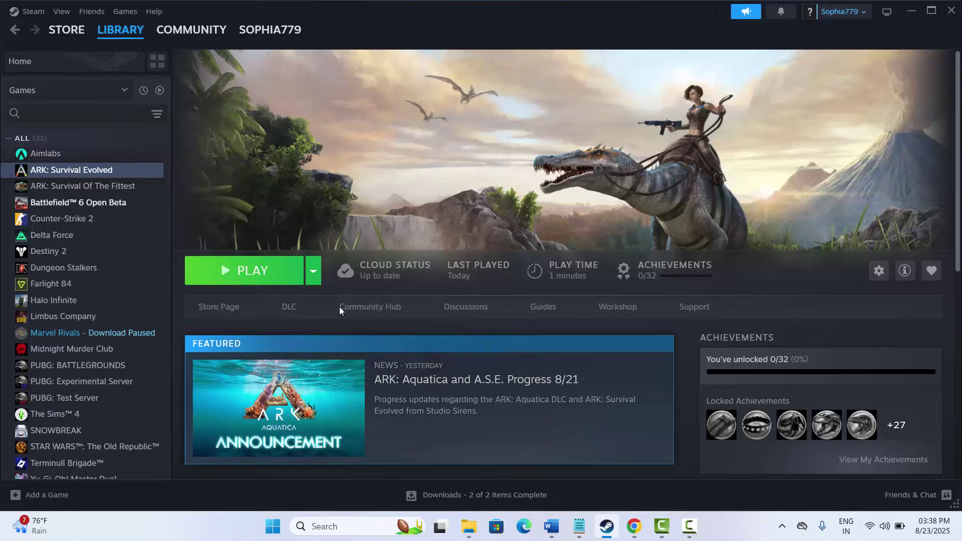
right_click(104, 175)
click(136, 269)
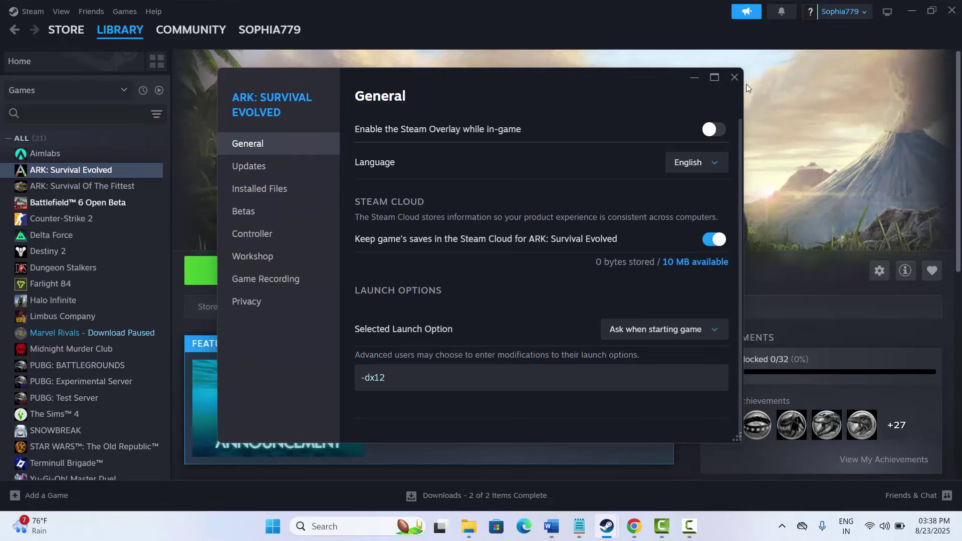
click(279, 172)
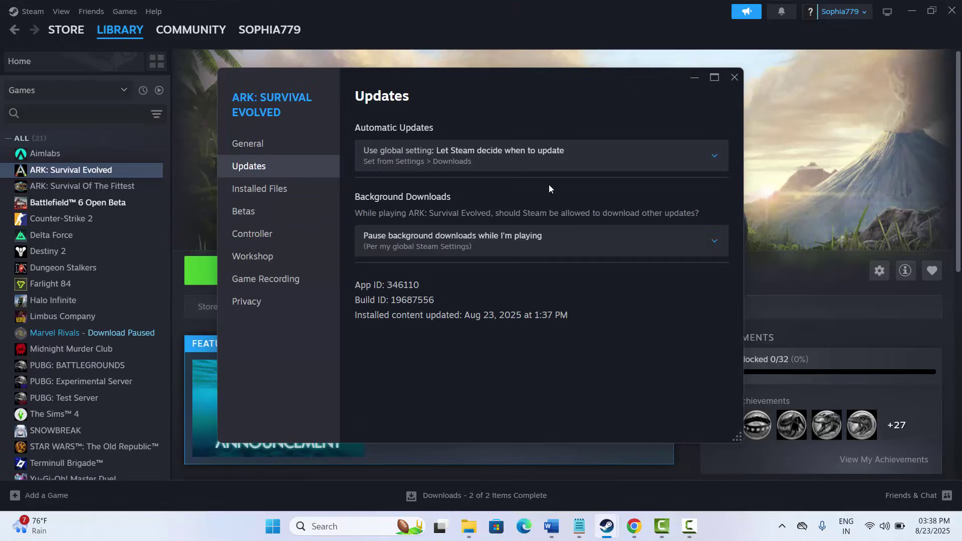
click(736, 78)
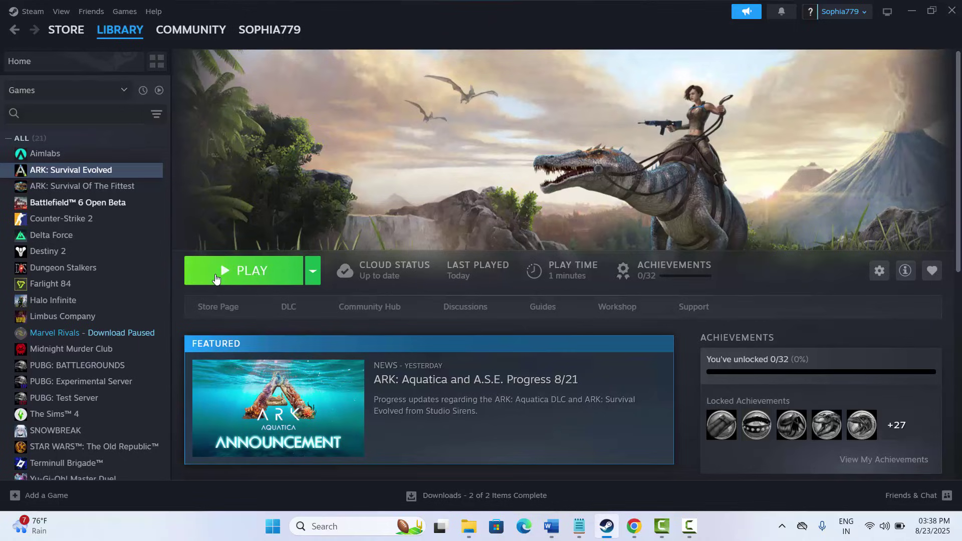
Open and dismiss the play device choices, then minimize Steam to reveal the Word guide
click(312, 275)
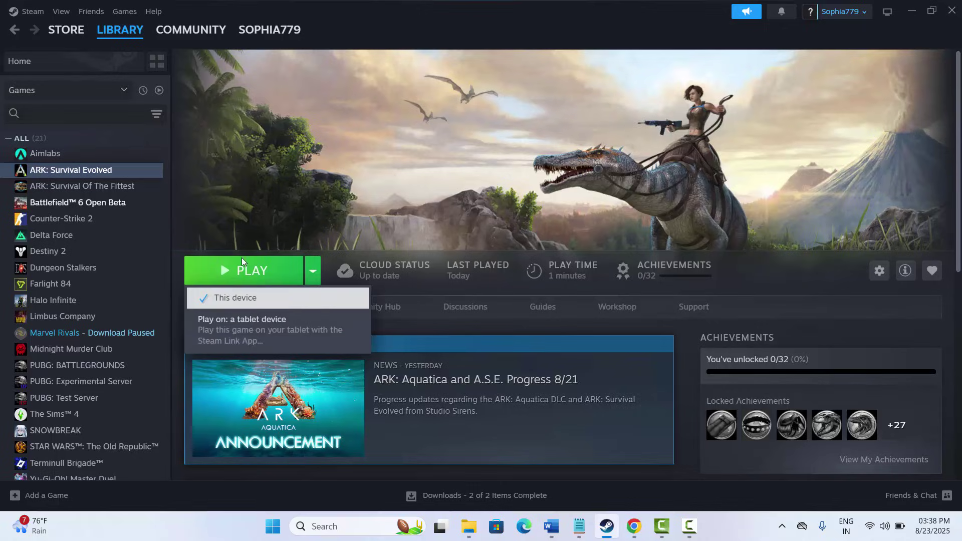
click(320, 239)
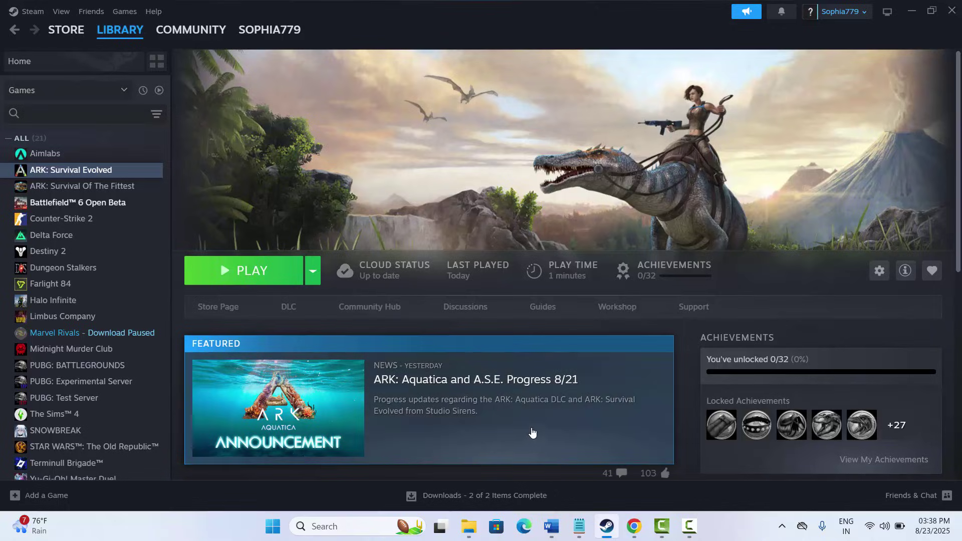
click(606, 526)
scroll(301, 349, down, 3)
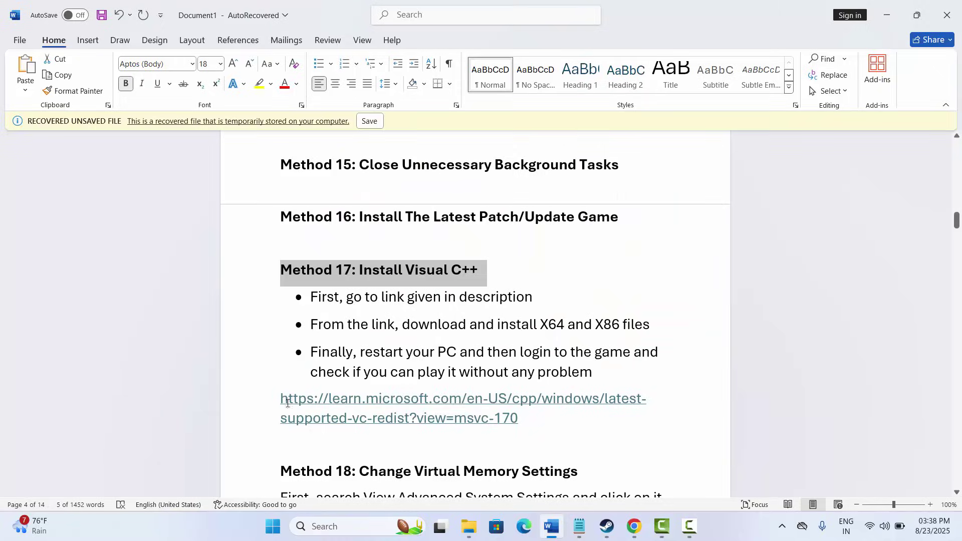
drag(287, 403, 436, 423)
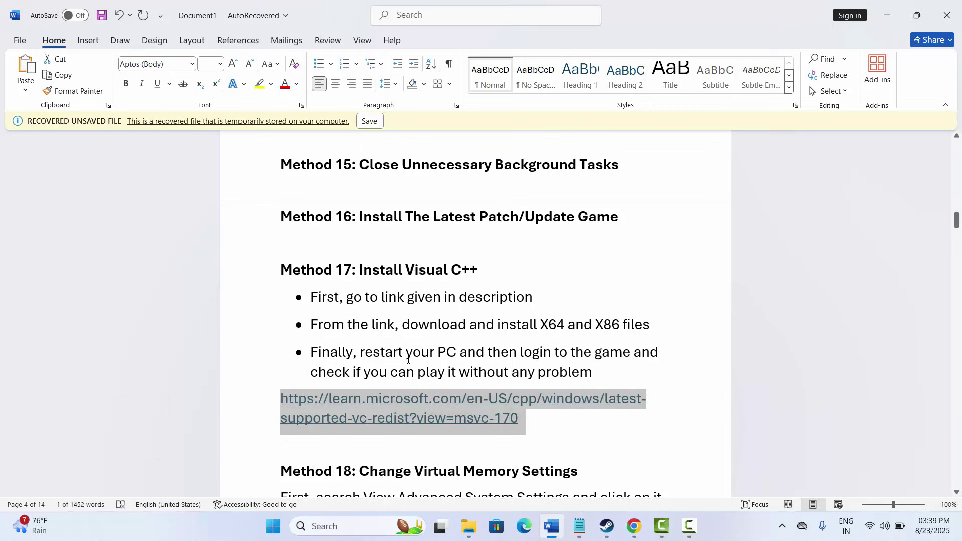
drag(434, 327, 650, 328)
drag(393, 353, 547, 356)
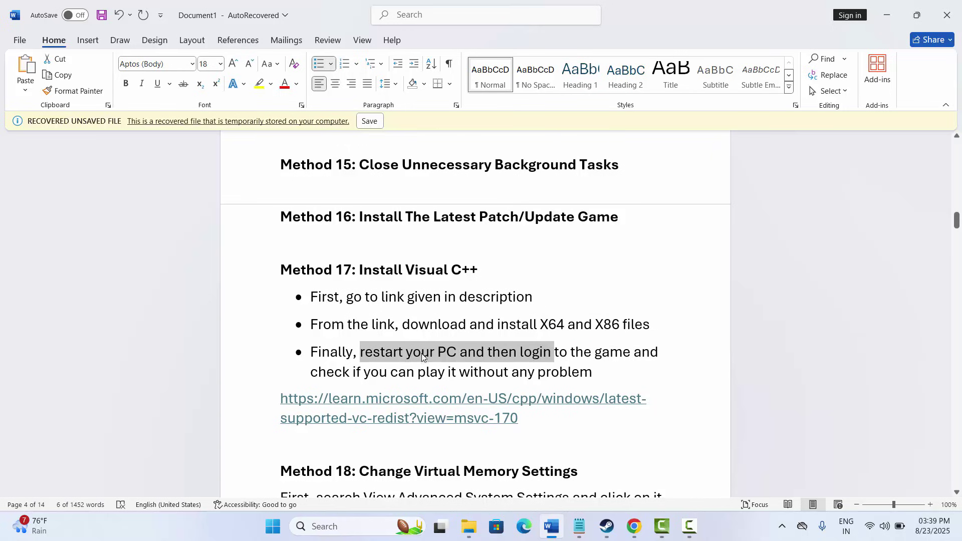
scroll(438, 360, down, 5)
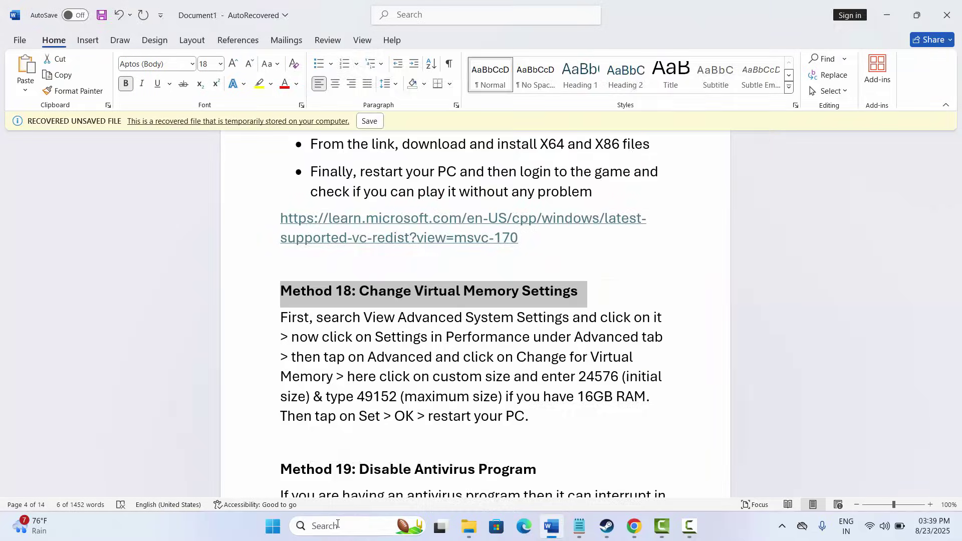
Search 'view' and reach the Virtual Memory settings via Performance Options' Advanced page
click(337, 524)
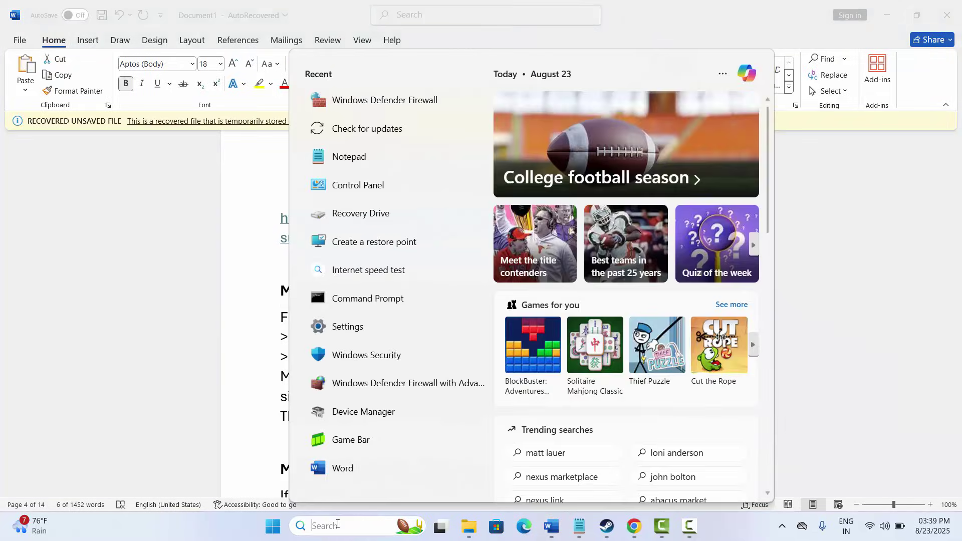
text(view)
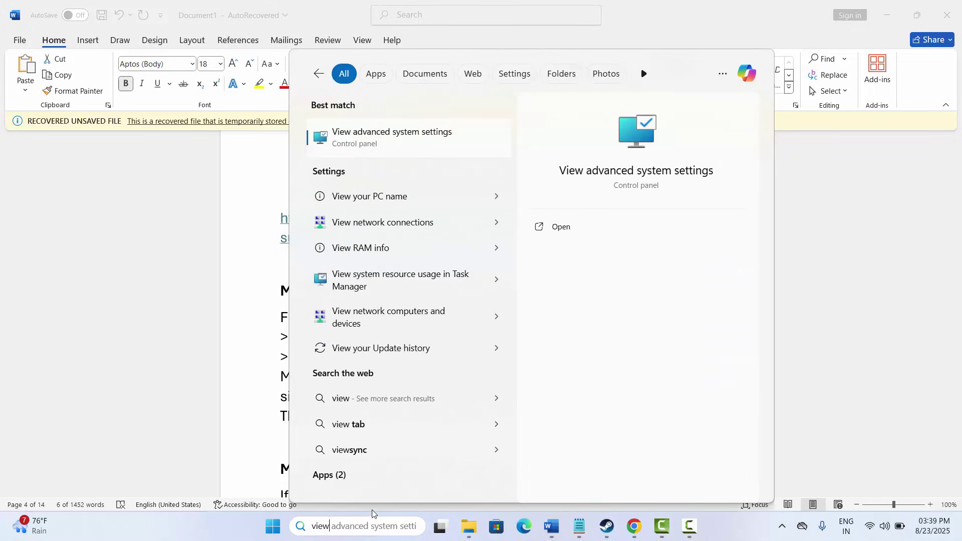
click(409, 145)
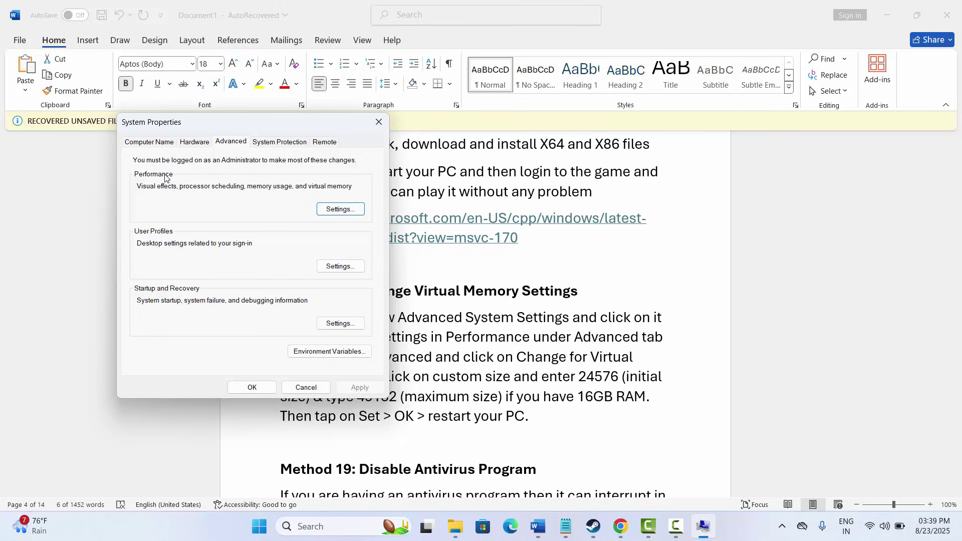
click(345, 214)
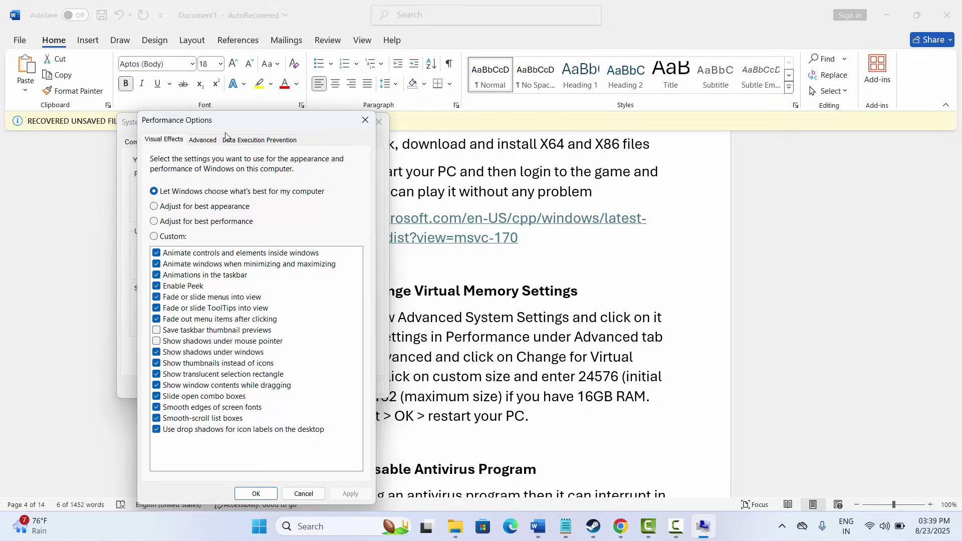
click(204, 142)
click(328, 308)
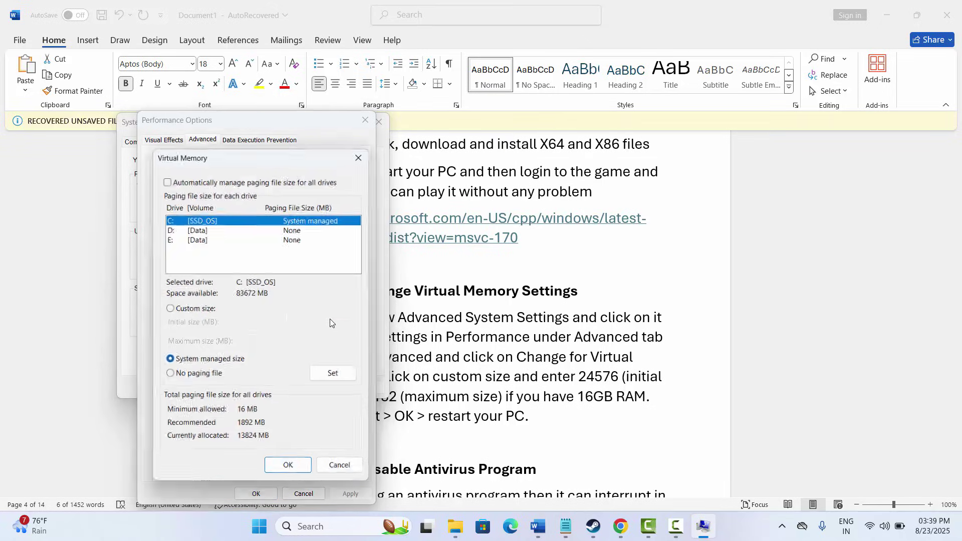
Give drive E: a custom 24576–49152 MB paging file, then close all the dialogs
click(166, 179)
click(166, 178)
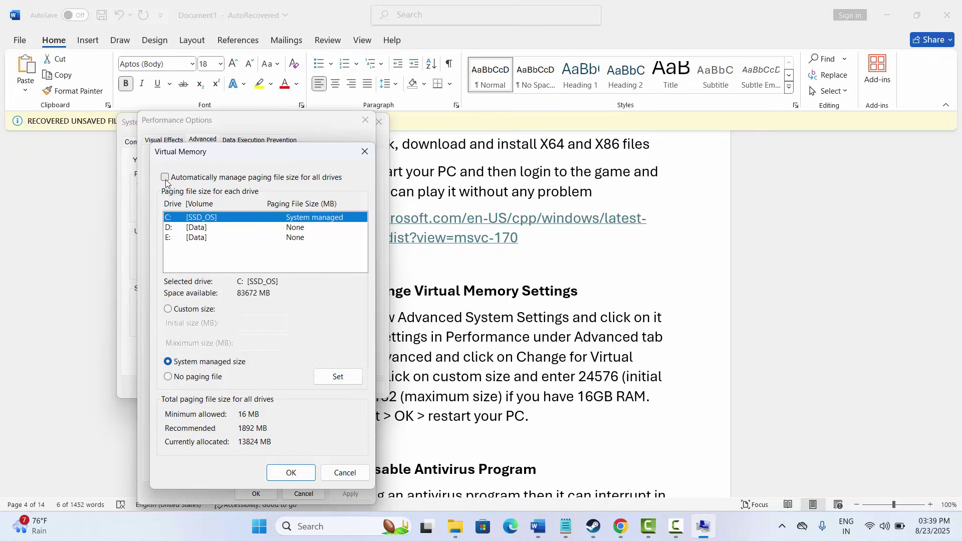
click(197, 239)
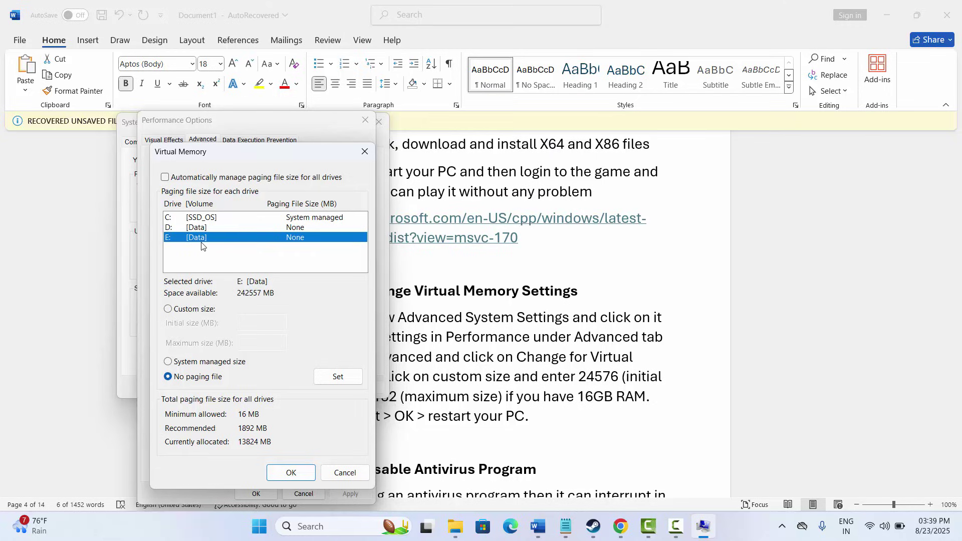
click(167, 312)
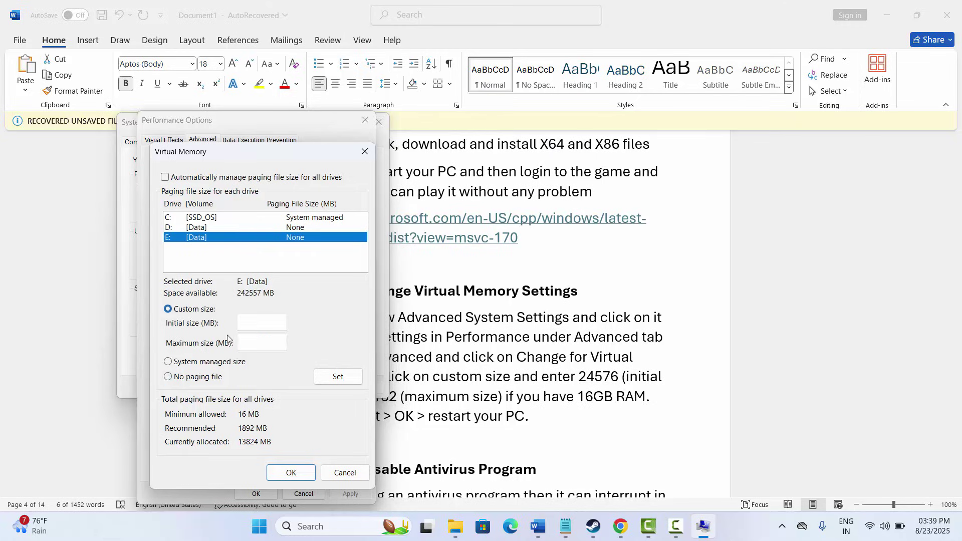
click(261, 324)
text(24576)
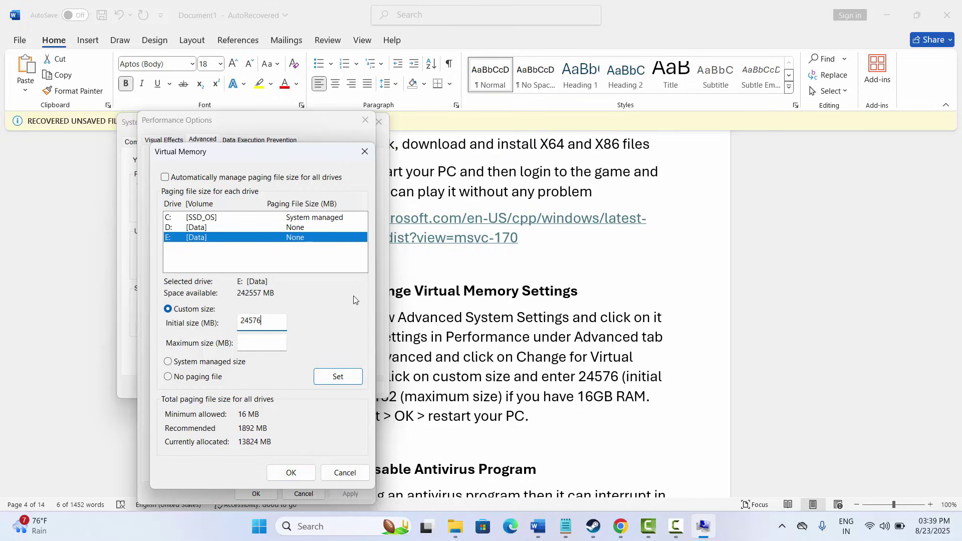
click(242, 344)
text(49152)
click(365, 151)
click(365, 120)
click(380, 121)
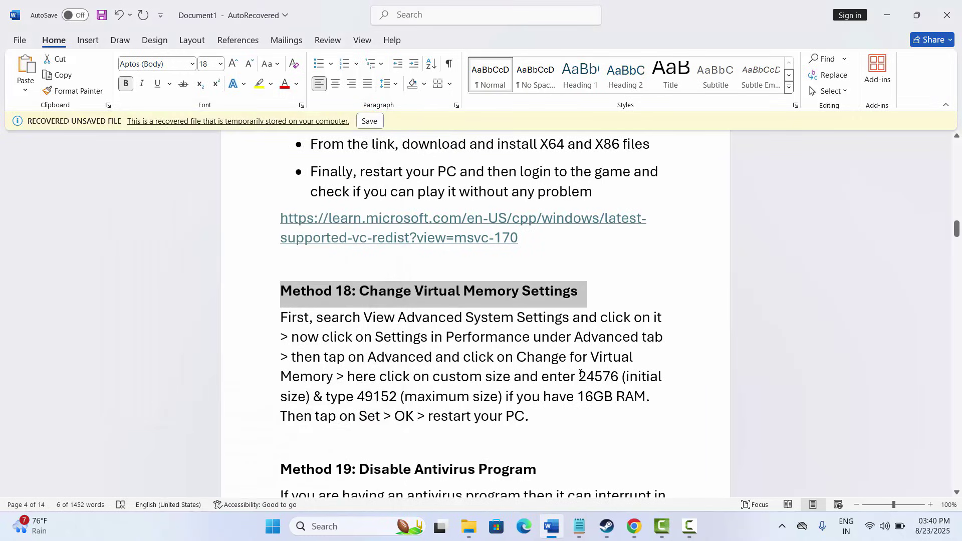
Scroll the Word notes to Method 19 and highlight the antivirus interruption sentence
scroll(490, 386, down, 5)
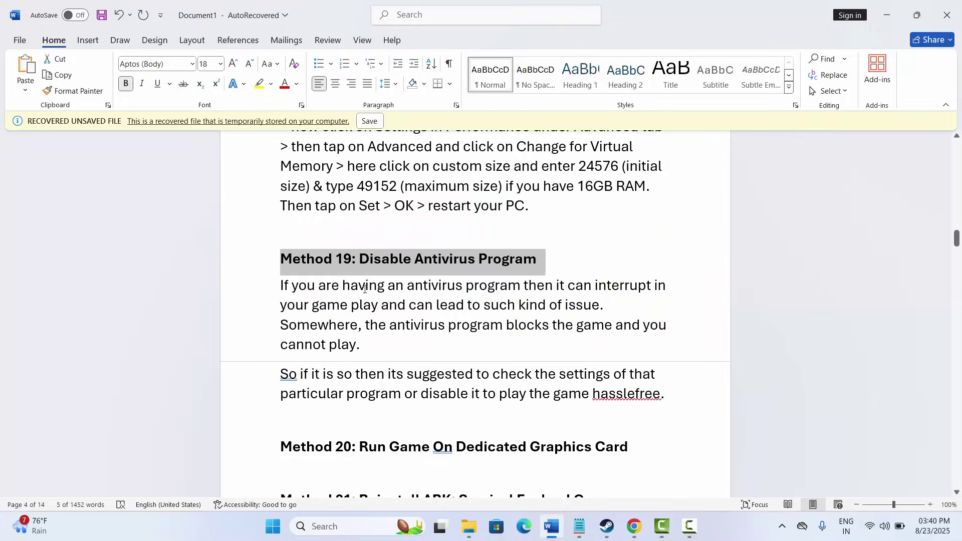
drag(343, 286, 485, 298)
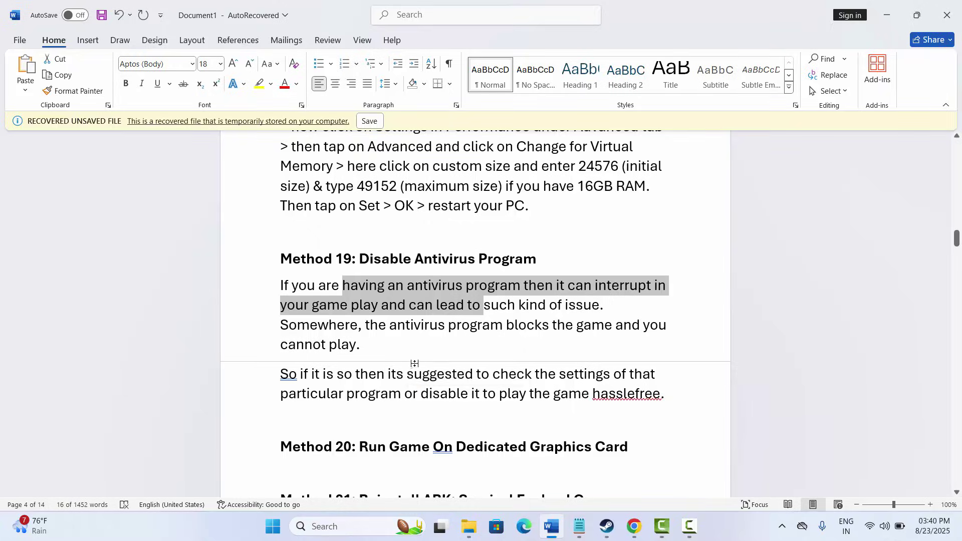
scroll(346, 369, down, 3)
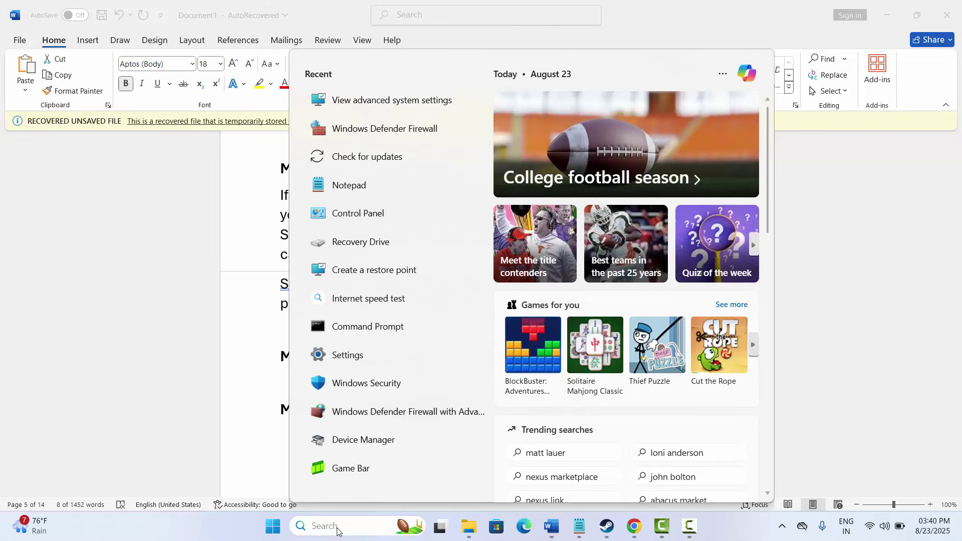
Search 'gra' and open the Windows Graphics settings page
text(gra)
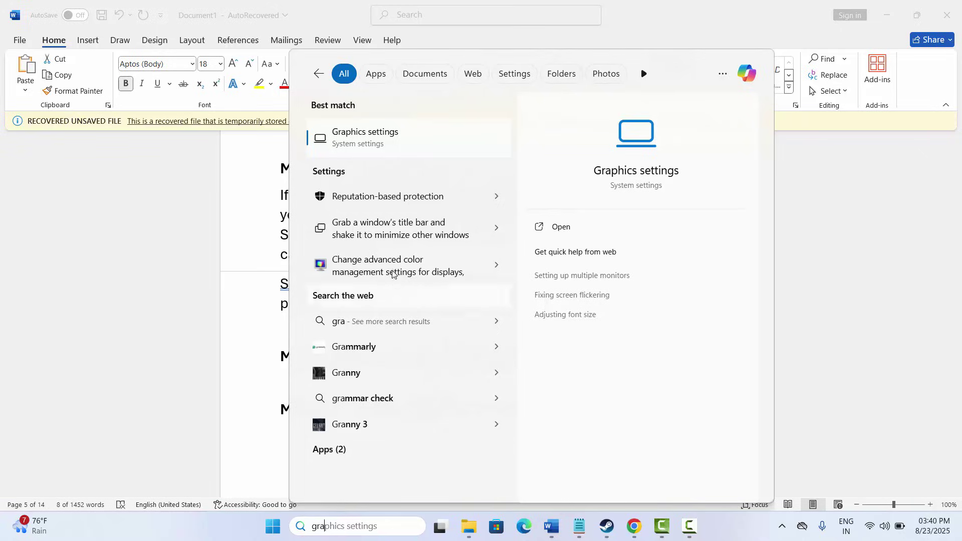
click(359, 140)
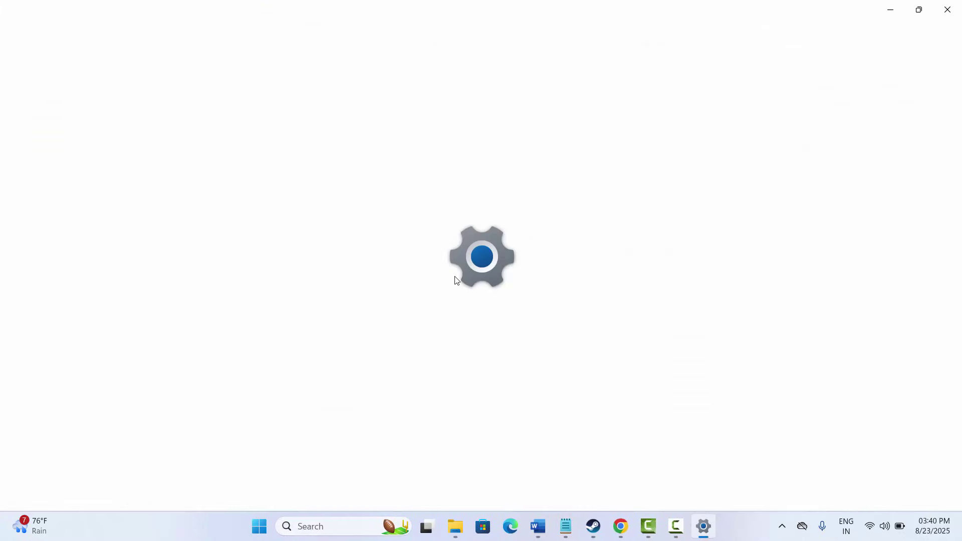
scroll(533, 335, down, 1)
scroll(533, 337, down, 5)
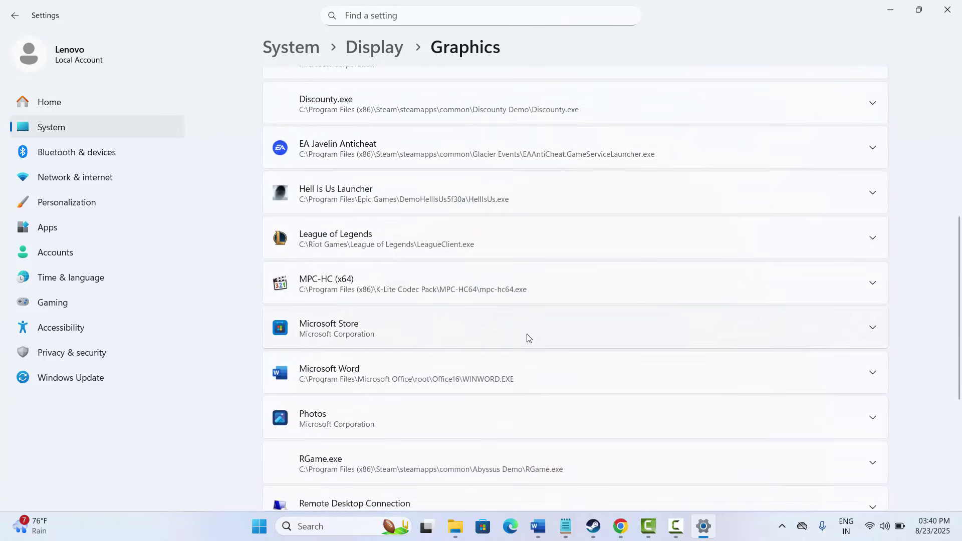
scroll(528, 338, down, 4)
scroll(528, 344, up, 10)
Add ArkEGSLauncher.exe from E:\SteamLibrary\steamapps\common\ARK\ShooterGame\Binaries\Win64 as a desktop app
click(716, 300)
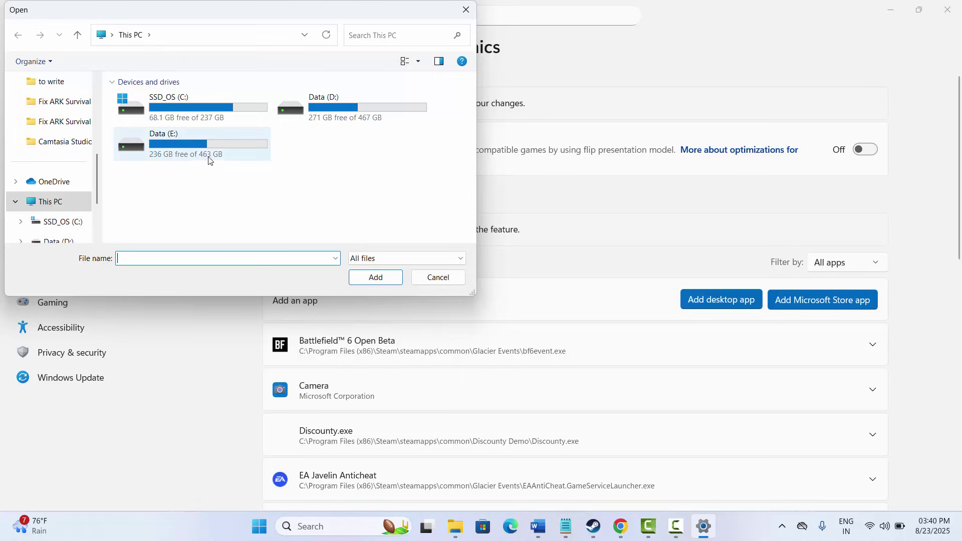
double_click(179, 152)
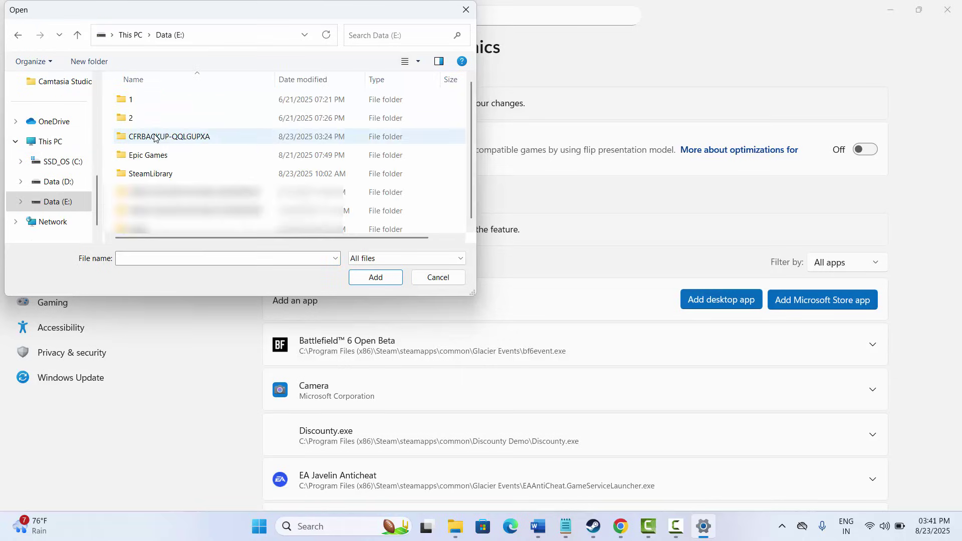
double_click(147, 174)
double_click(154, 104)
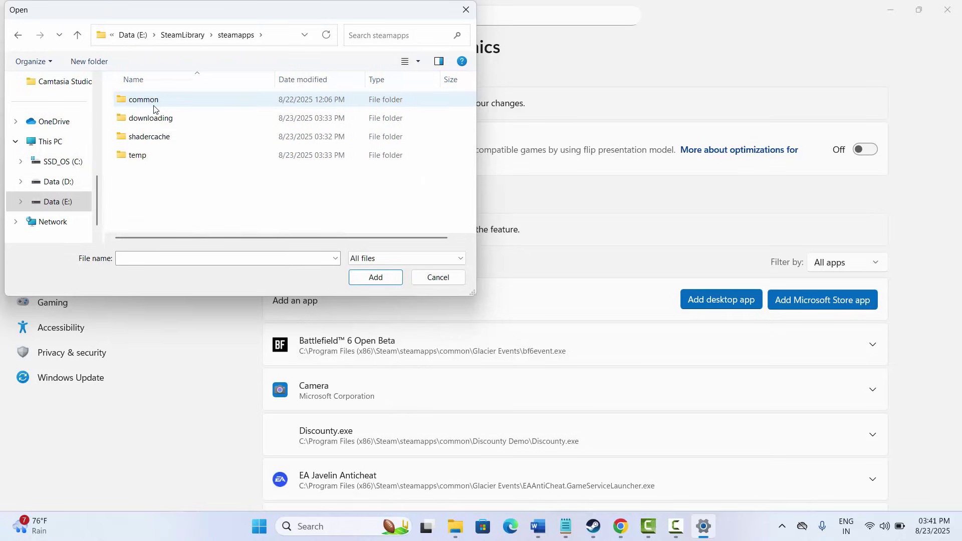
double_click(151, 102)
double_click(149, 100)
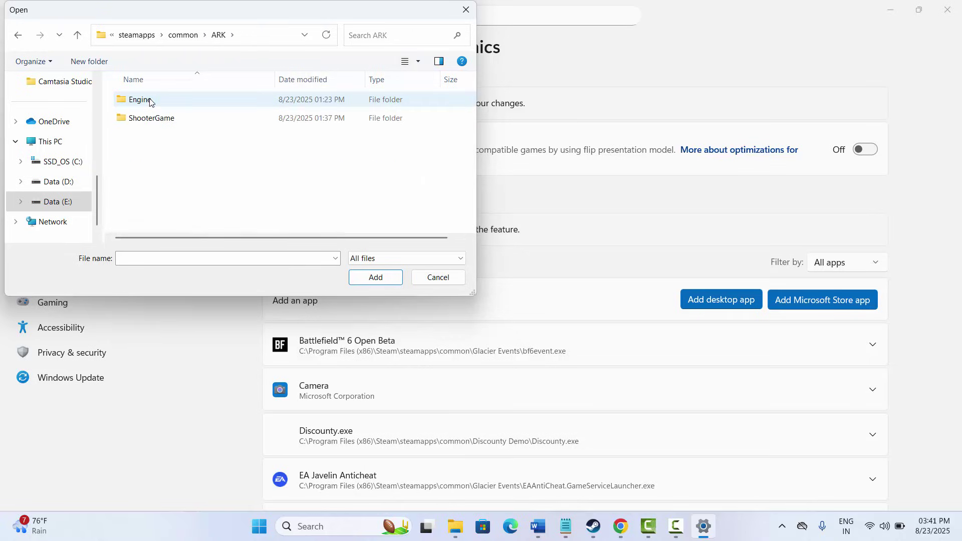
double_click(157, 123)
double_click(153, 100)
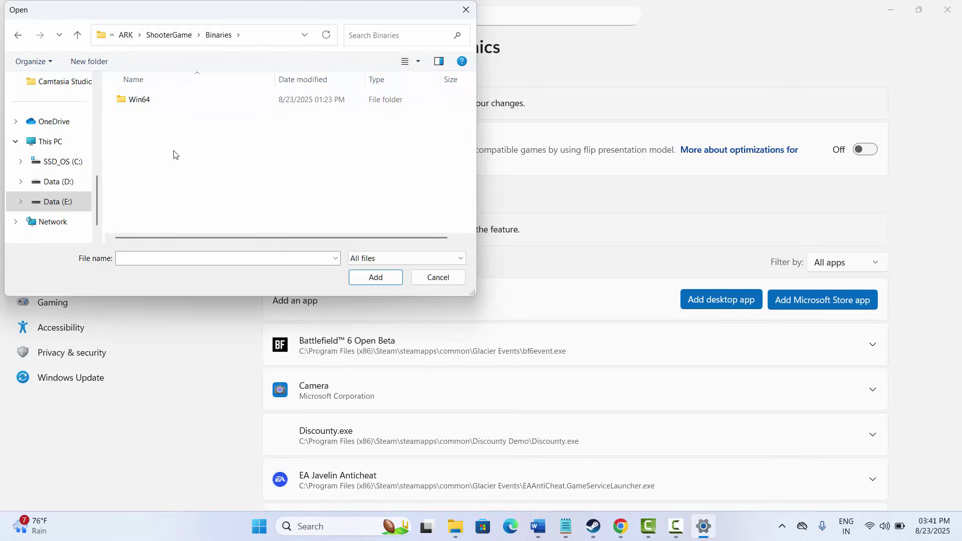
double_click(155, 105)
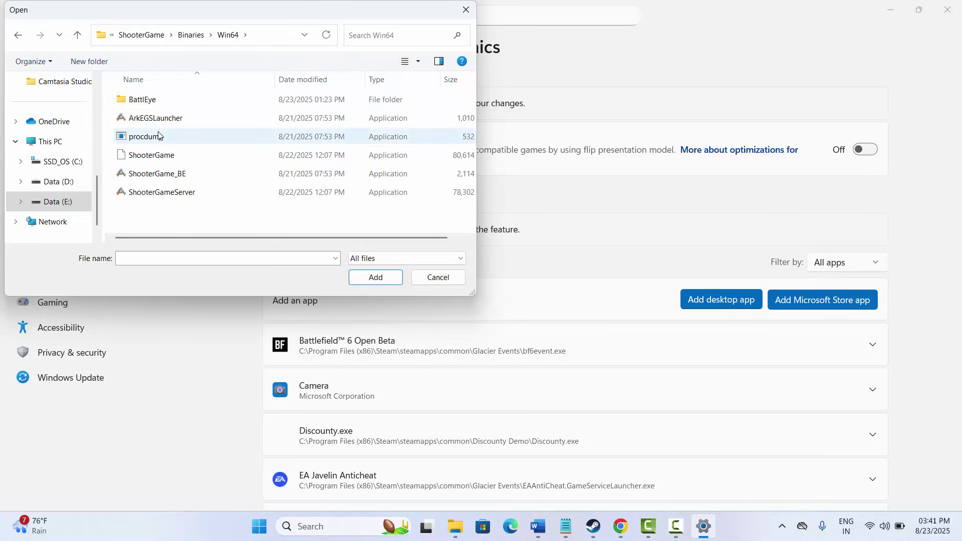
click(170, 120)
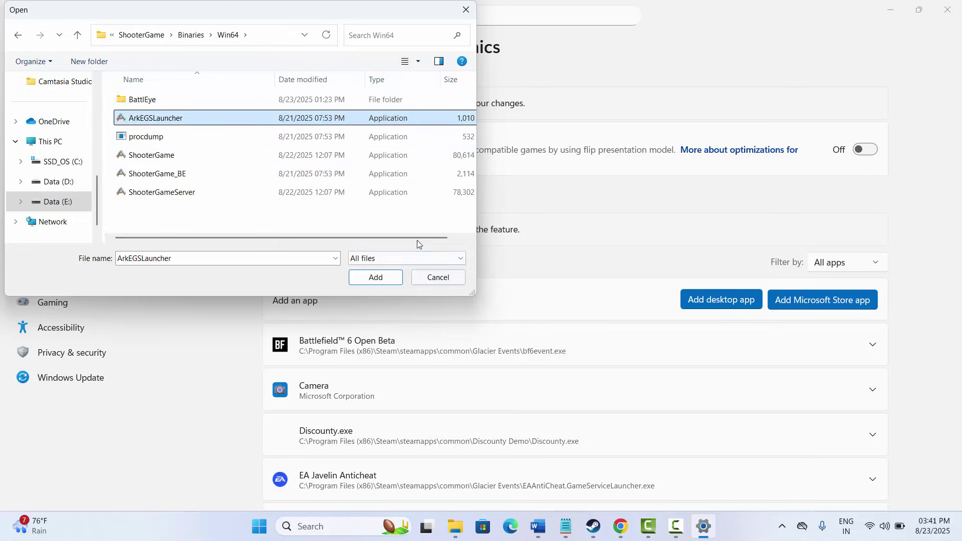
click(382, 281)
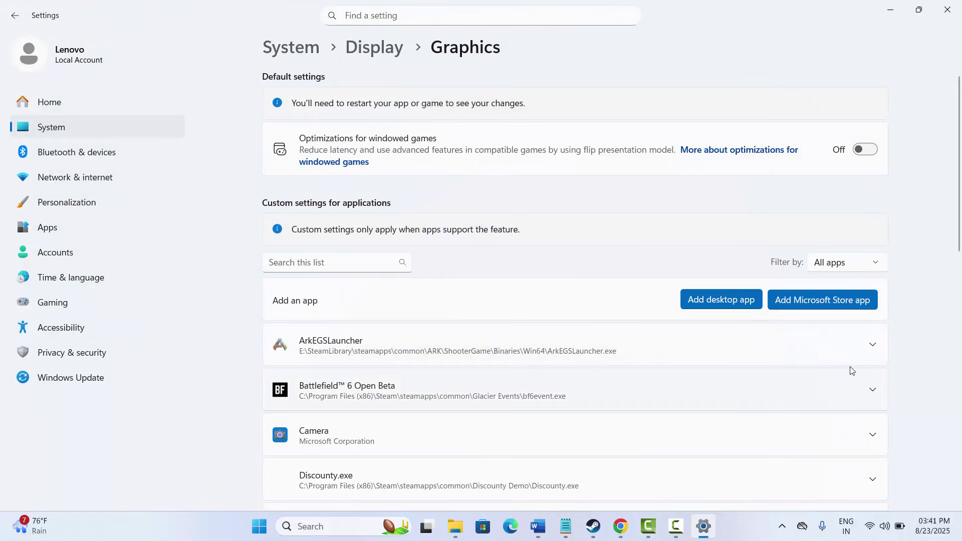
Set ArkEGSLauncher's GPU preference to High Performance and close Settings
click(872, 353)
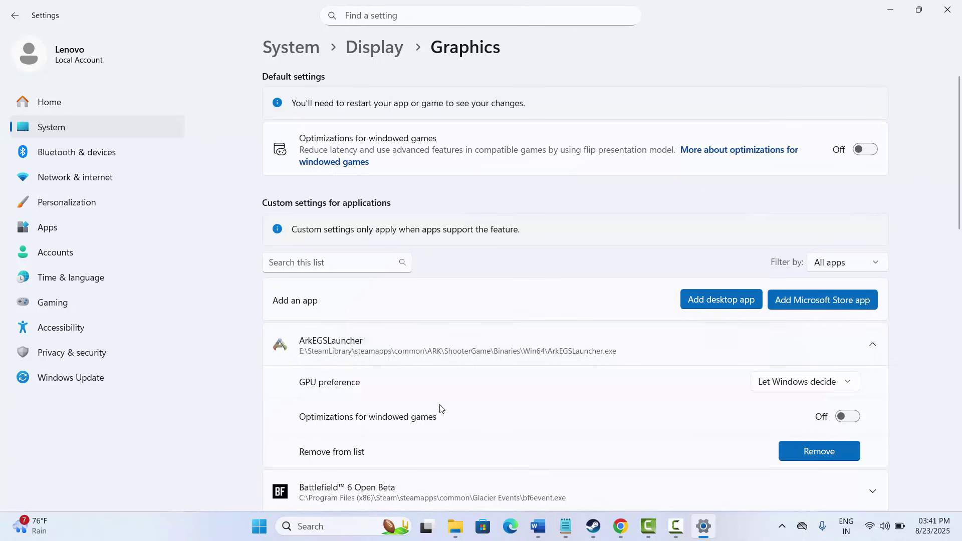
click(782, 386)
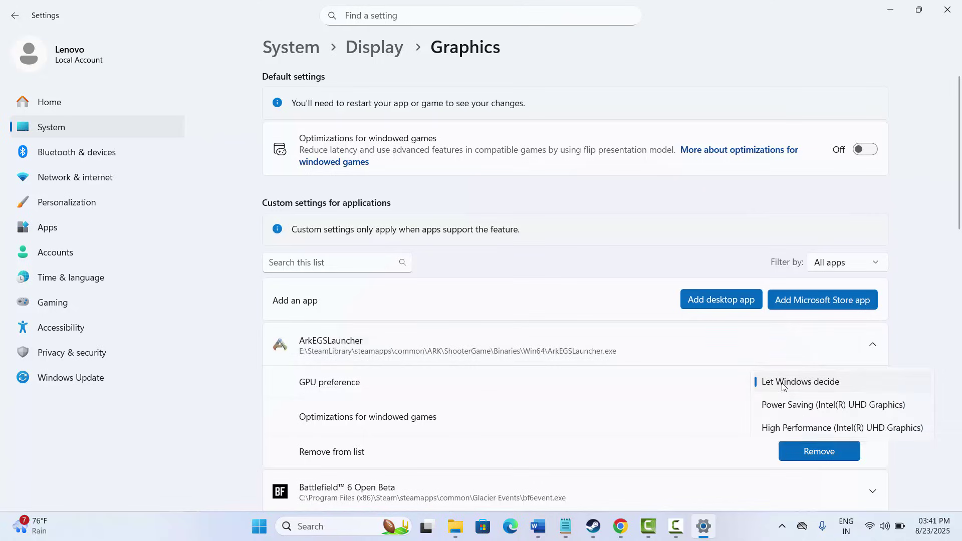
click(787, 426)
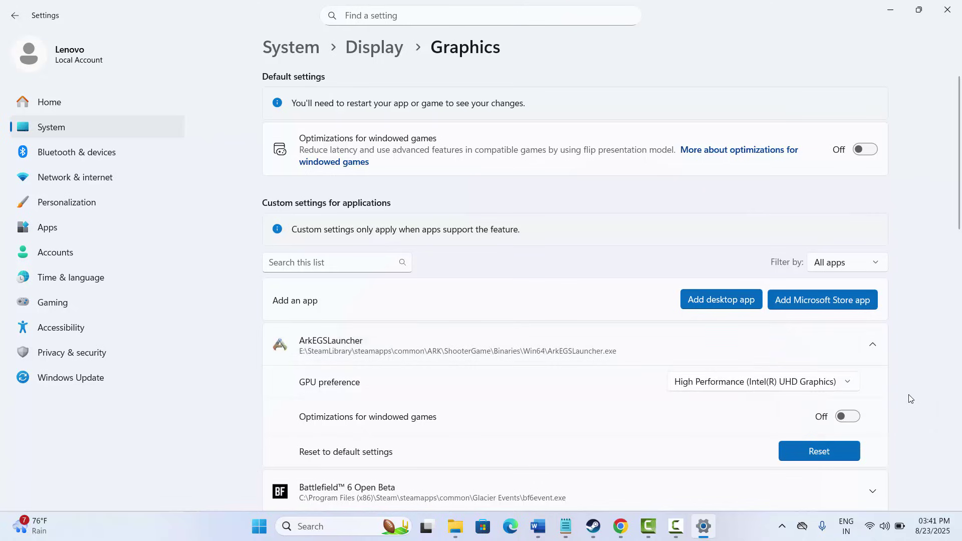
click(948, 11)
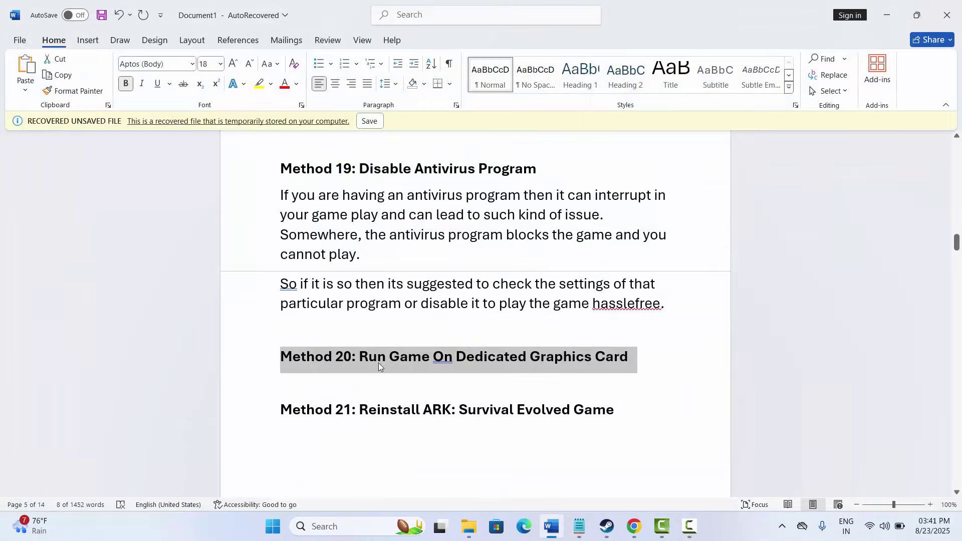
Select the Method 21 heading in the guide and bring up ARK's context menu in Steam
click(294, 380)
click(266, 419)
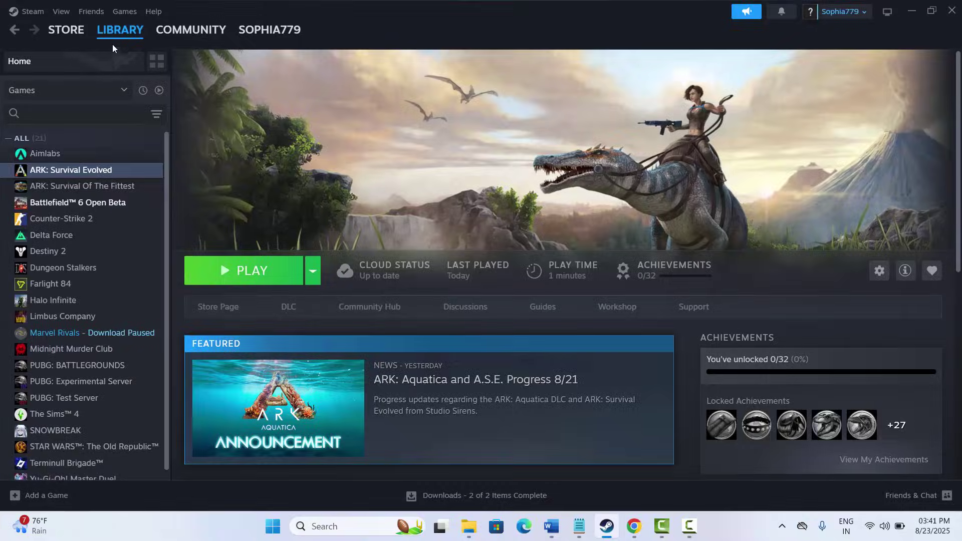
mouse_move(113, 33)
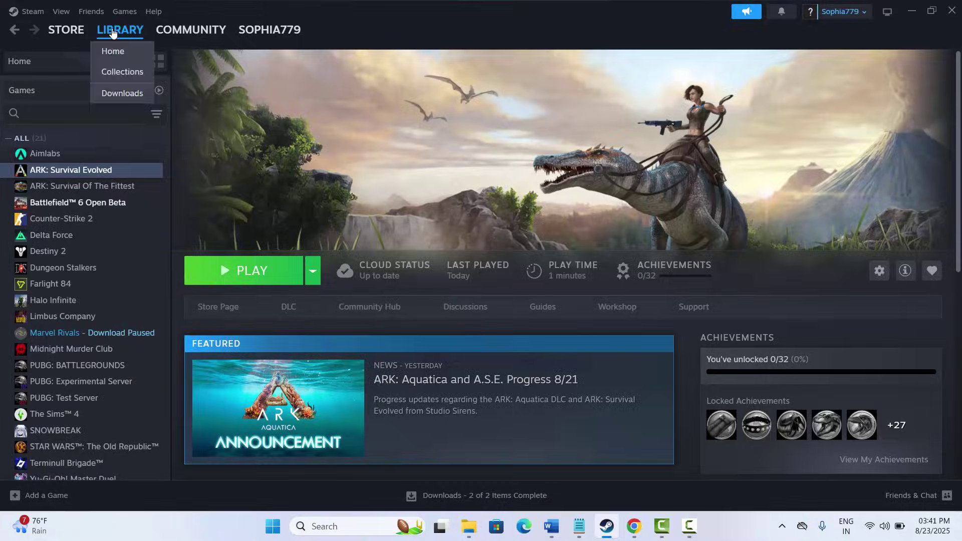
right_click(99, 173)
Start uninstalling ARK through Manage > Uninstall, then cancel to keep it installed
mouse_move(150, 247)
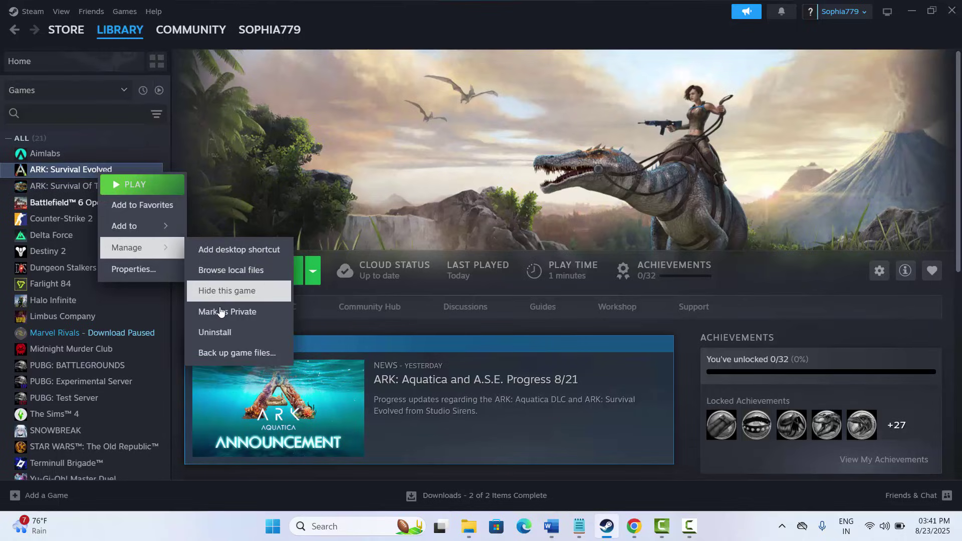
click(215, 333)
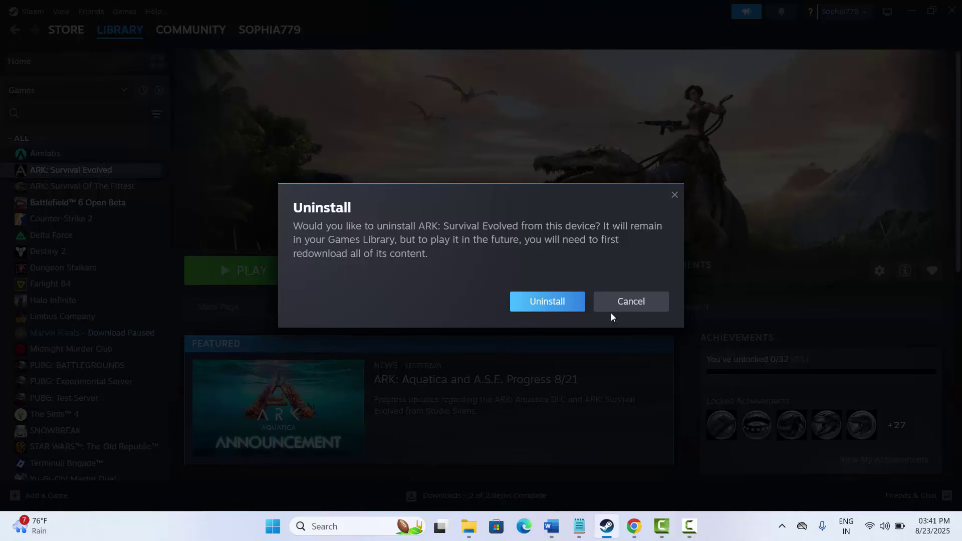
click(629, 303)
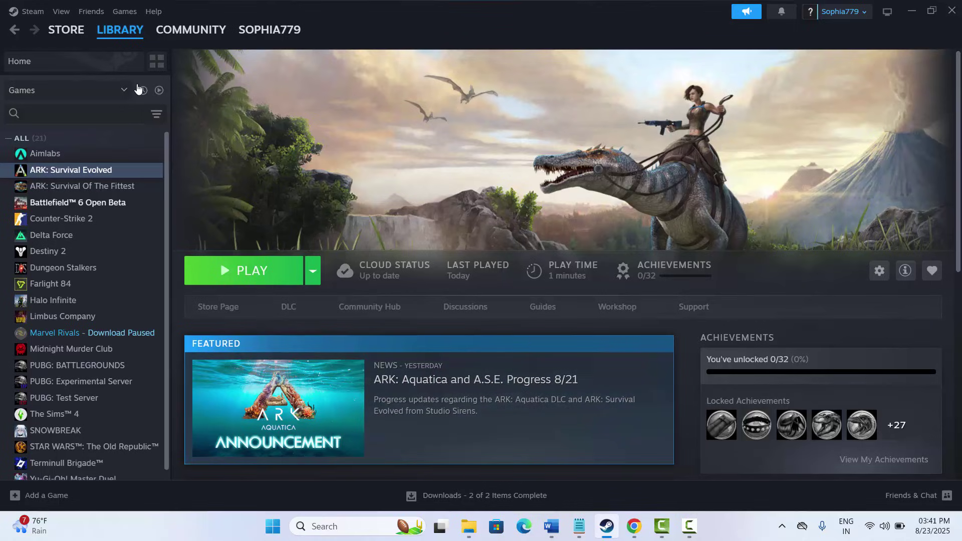
mouse_move(115, 37)
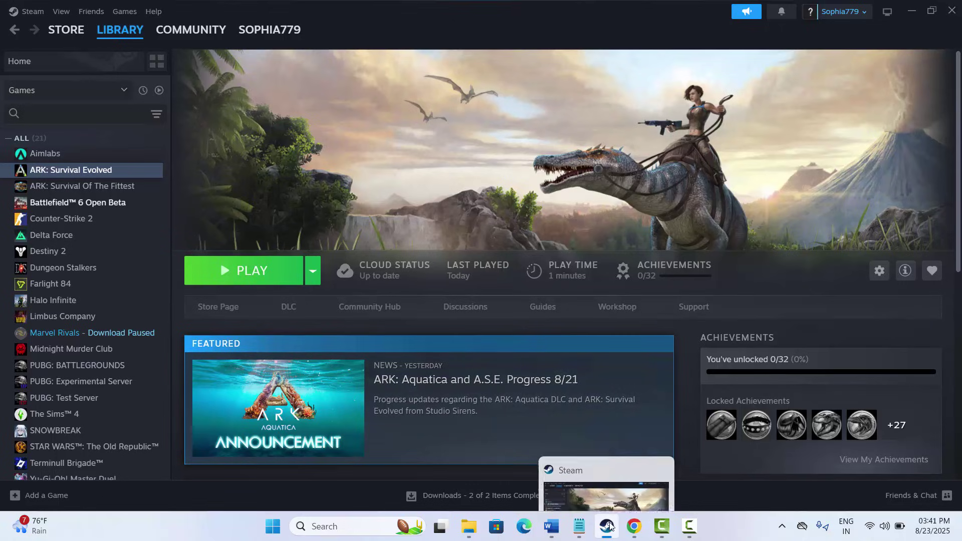
scroll(535, 335, down, 3)
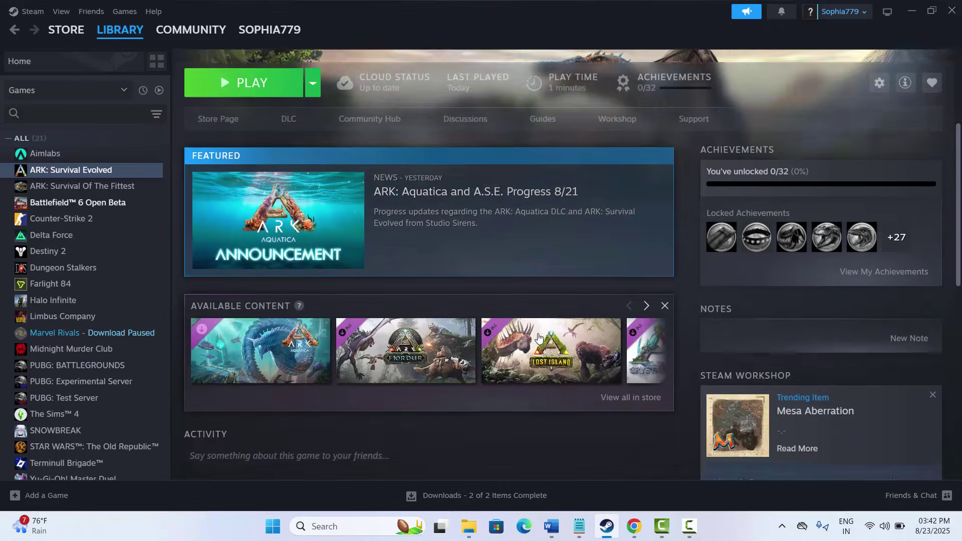
scroll(538, 338, up, 3)
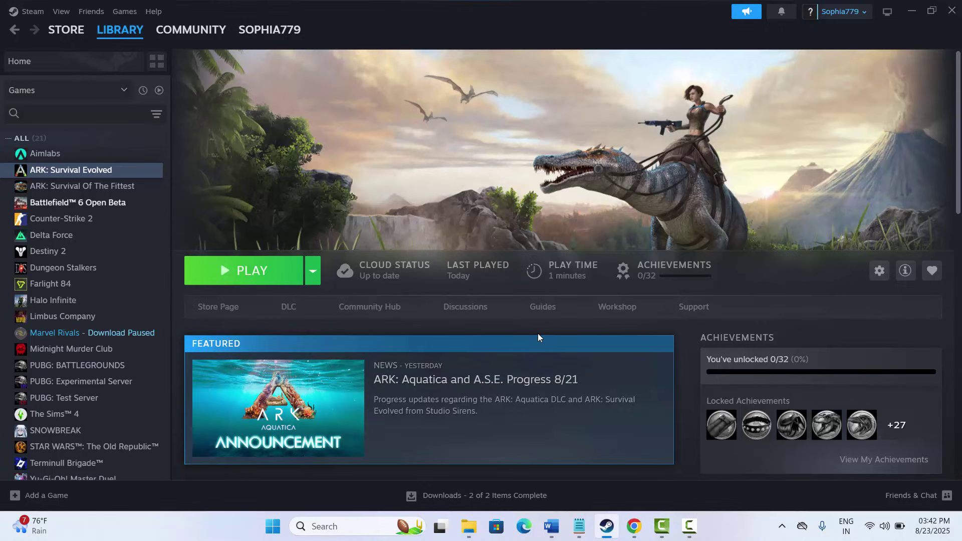
scroll(567, 302, down, 1)
scroll(567, 302, down, 2)
scroll(567, 305, up, 2)
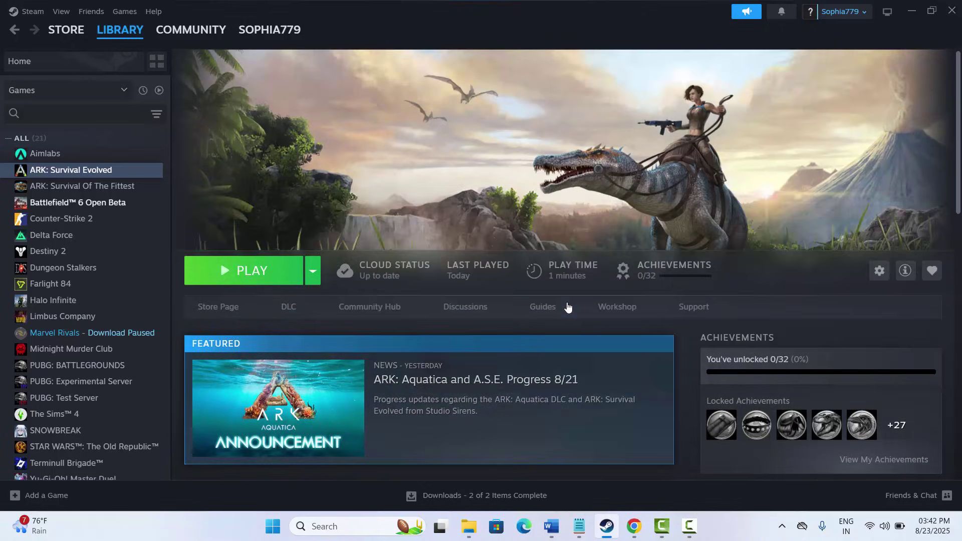